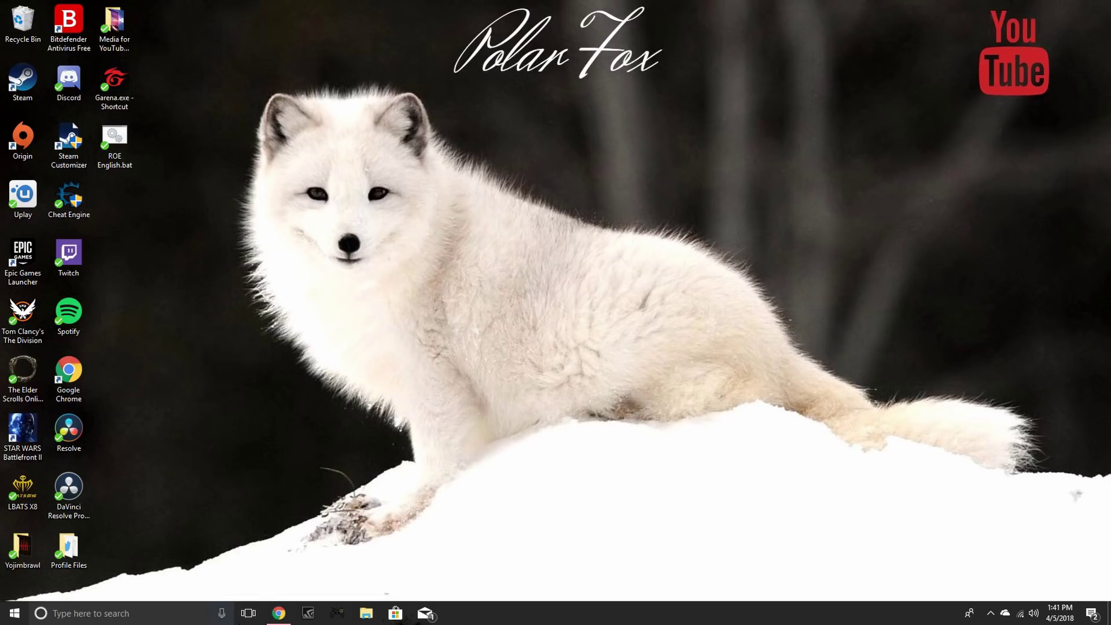
Open the Garena website in Chrome, bring up its account login and registration form, and close the form again.
{"action": "left_click", "coordinate": [278, 615]}
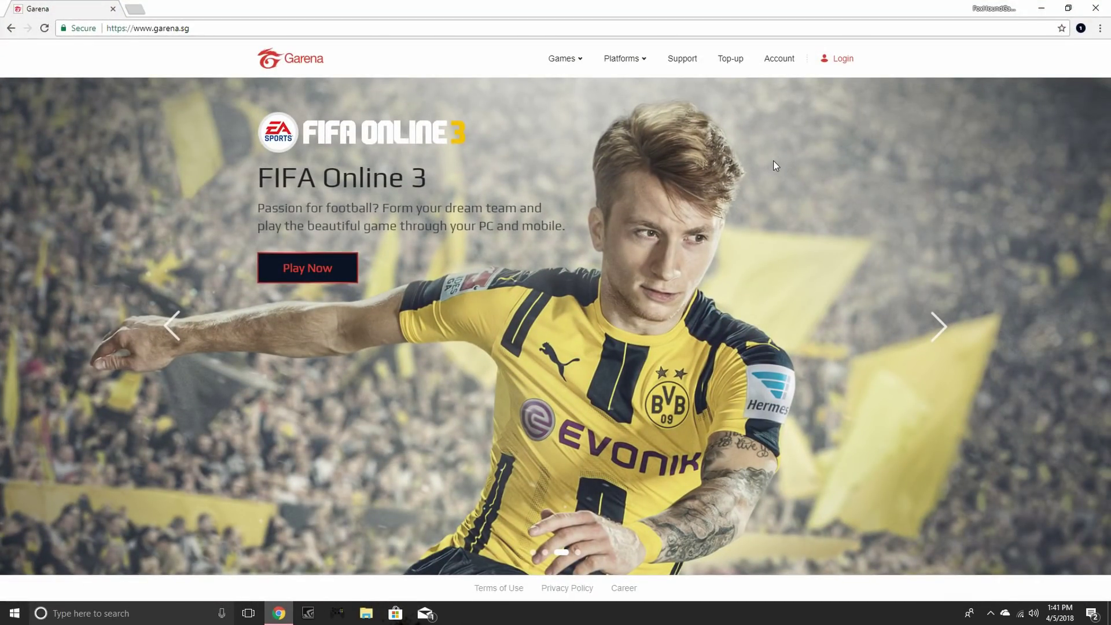
{"action": "left_click", "coordinate": [791, 60]}
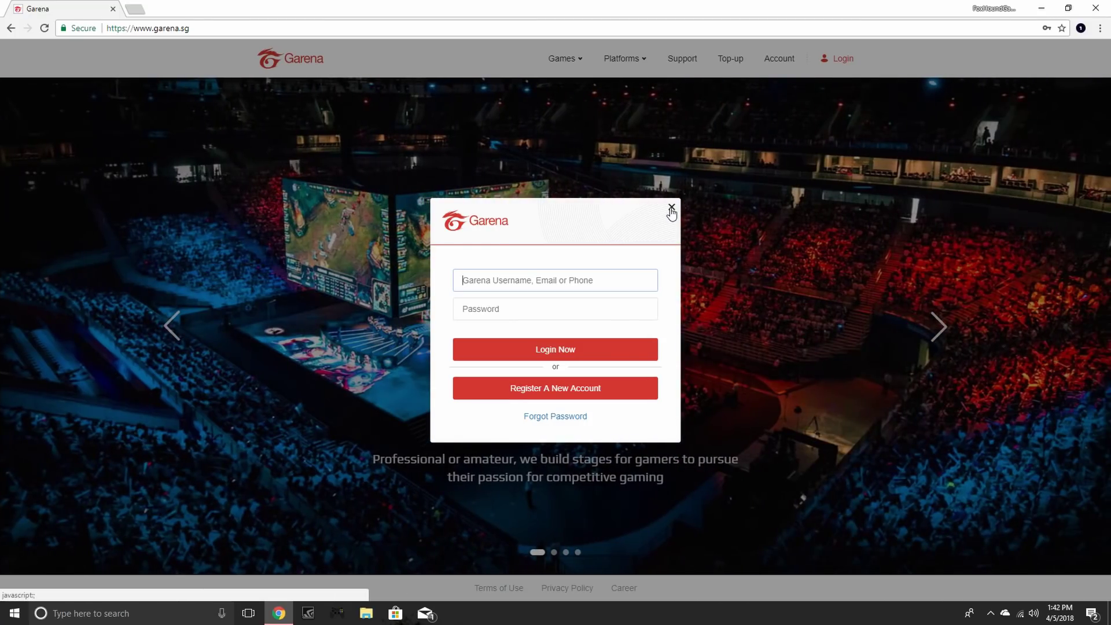
{"action": "left_click", "coordinate": [671, 207]}
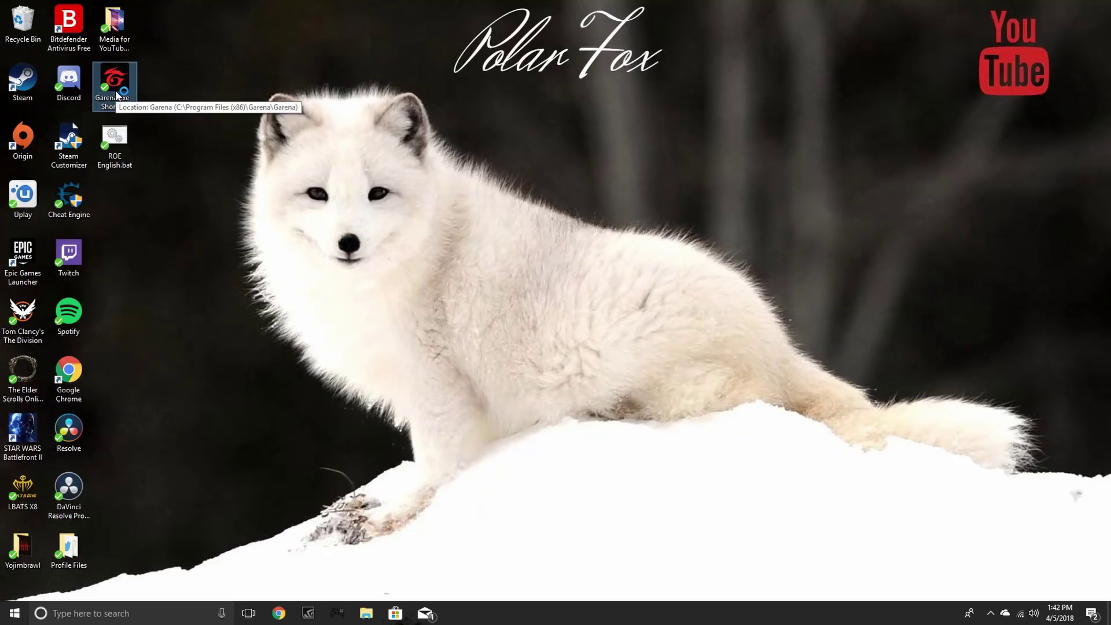
Launch the Garena client from its desktop shortcut and log in with the remembered account.
{"action": "double_click", "coordinate": [116, 95]}
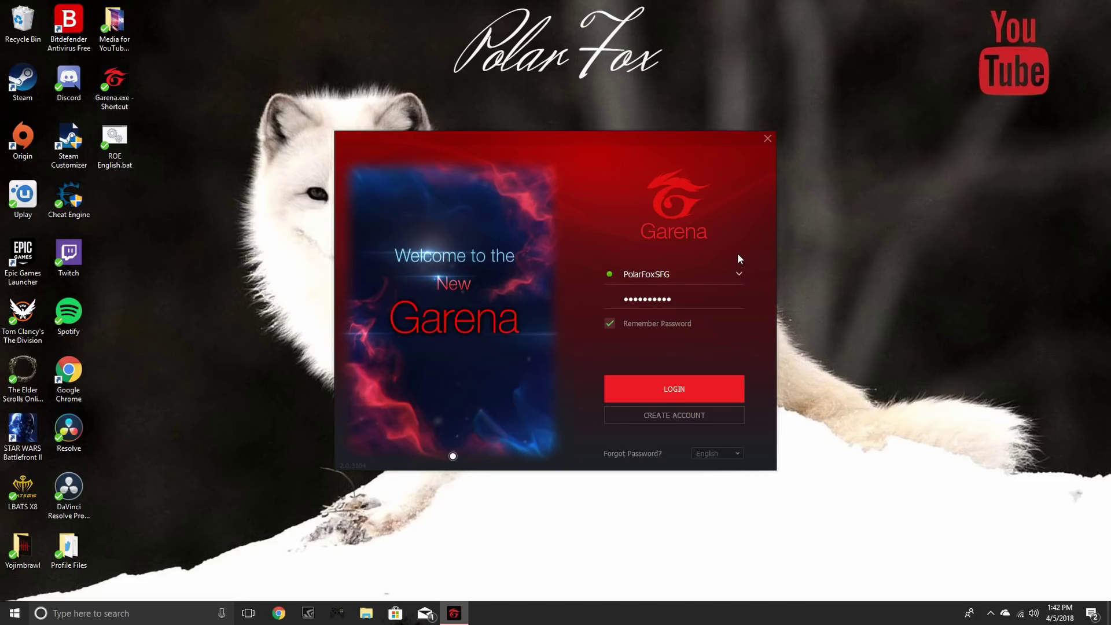
{"action": "left_click", "coordinate": [716, 387]}
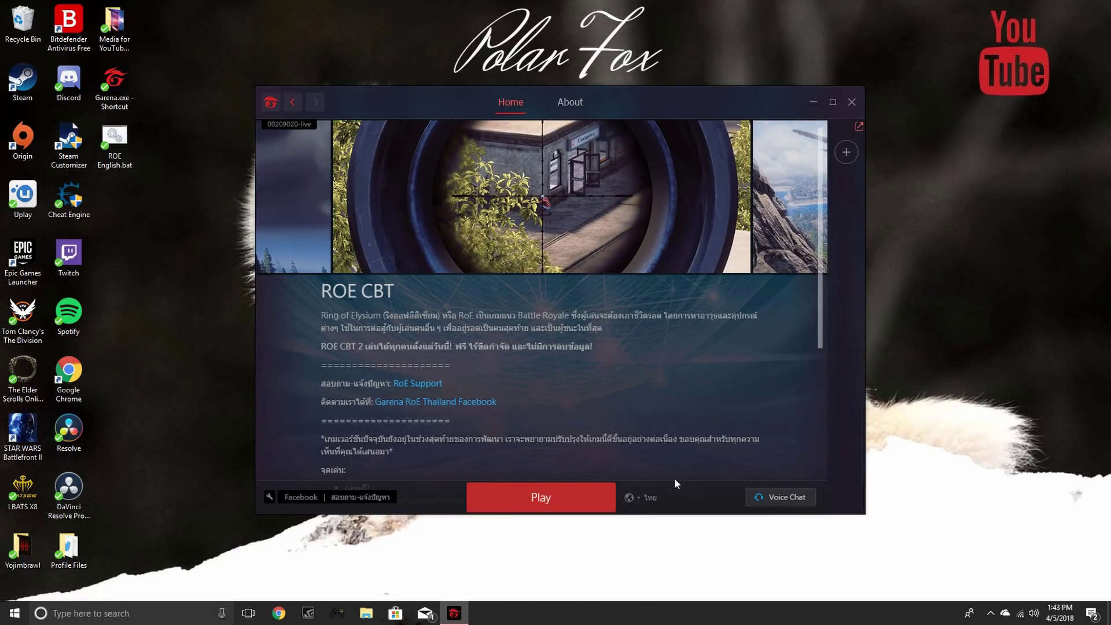
Look over the ROE CBT game page in the Garena client and its tool options.
{"action": "scroll", "coordinate": [703, 429], "scroll_direction": "down", "scroll_amount": 5}
{"action": "scroll", "coordinate": [347, 463], "scroll_direction": "up", "scroll_amount": 5}
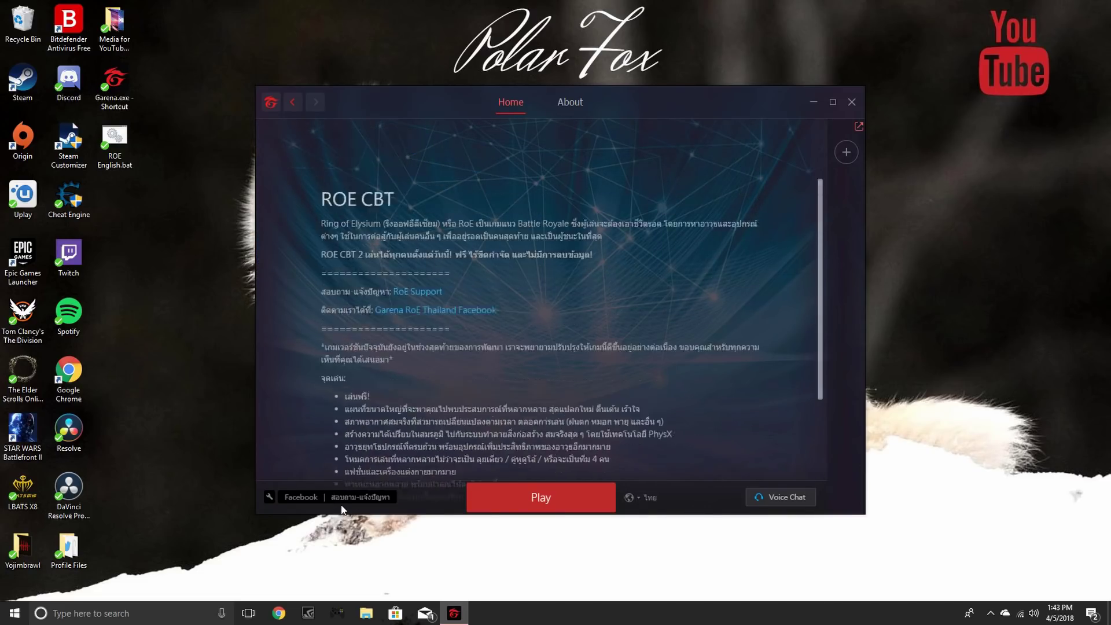
{"action": "left_click", "coordinate": [268, 499]}
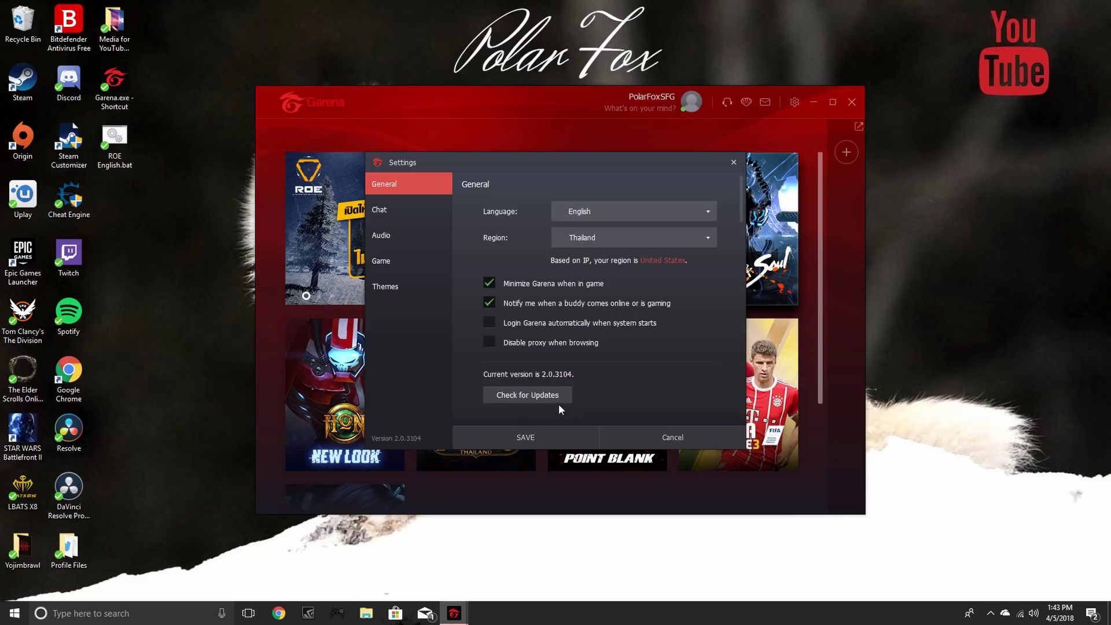
Save the Garena general settings with the language English and the region Thailand, and look over the game list.
{"action": "left_click", "coordinate": [532, 437]}
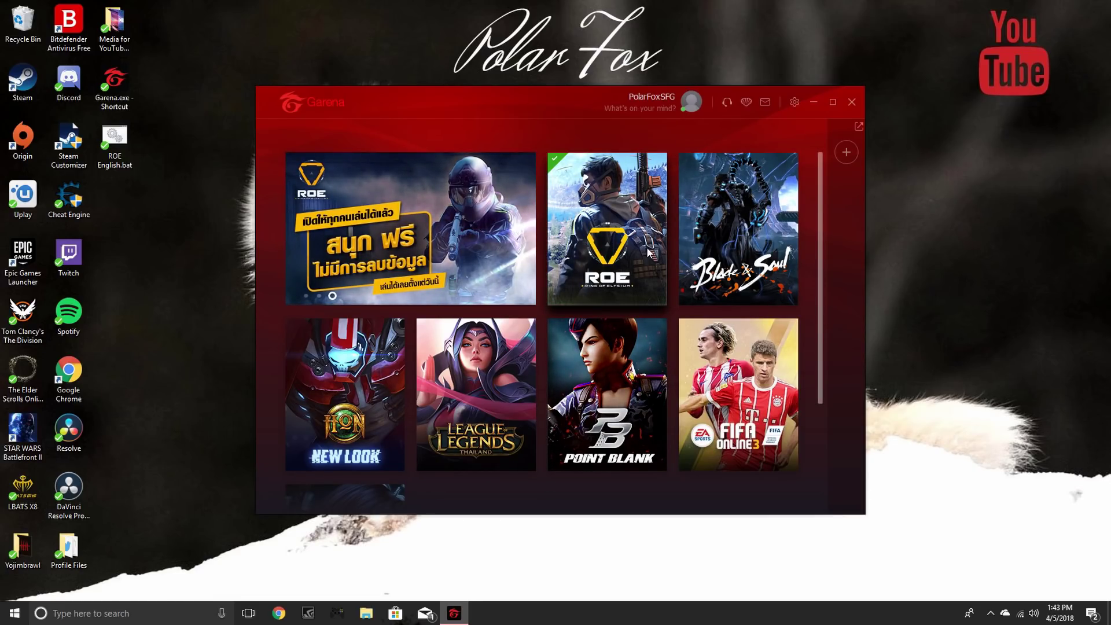
{"action": "scroll", "coordinate": [648, 248], "scroll_direction": "down", "scroll_amount": 2}
{"action": "scroll", "coordinate": [647, 246], "scroll_direction": "up", "scroll_amount": 2}
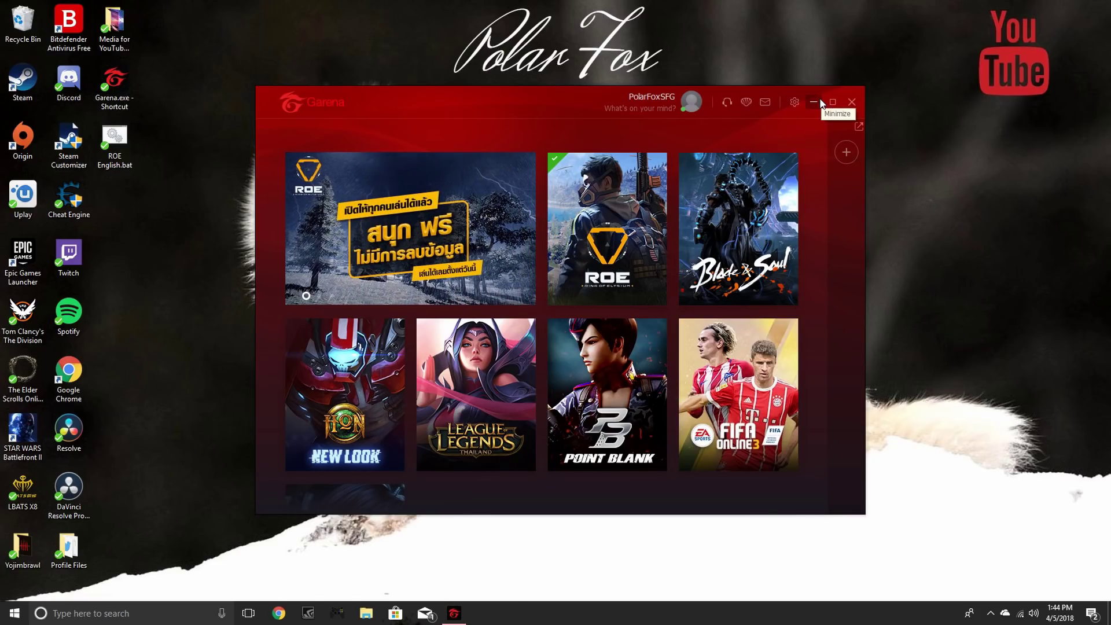
Open the file location of the desktop Garena.exe shortcut and view the commands available for Garena.exe.
{"action": "right_click", "coordinate": [127, 79]}
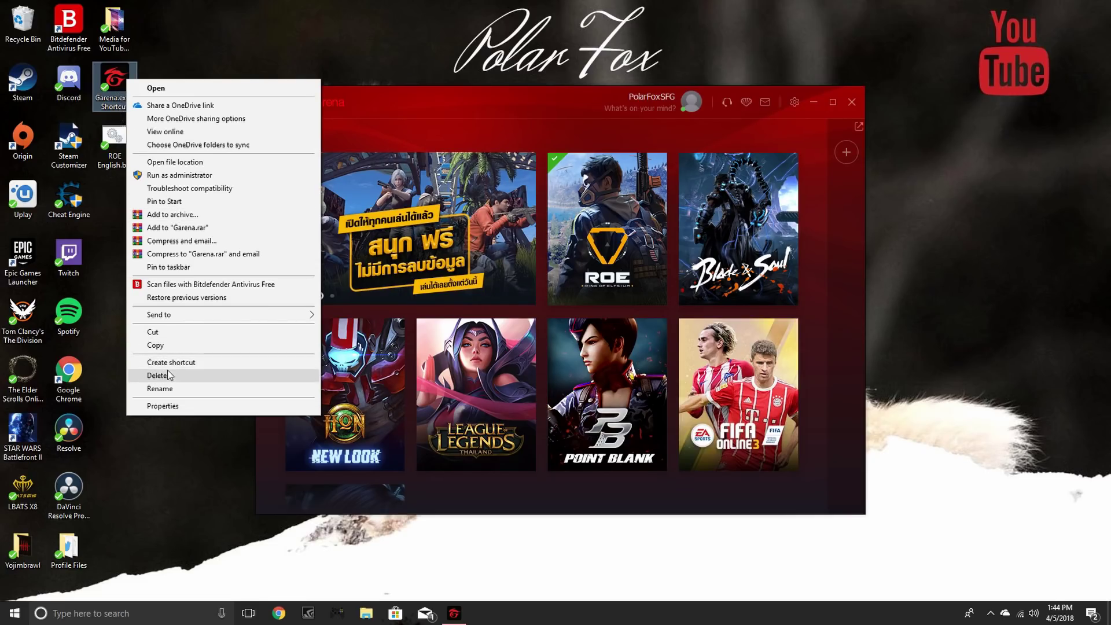
{"action": "left_click", "coordinate": [205, 162]}
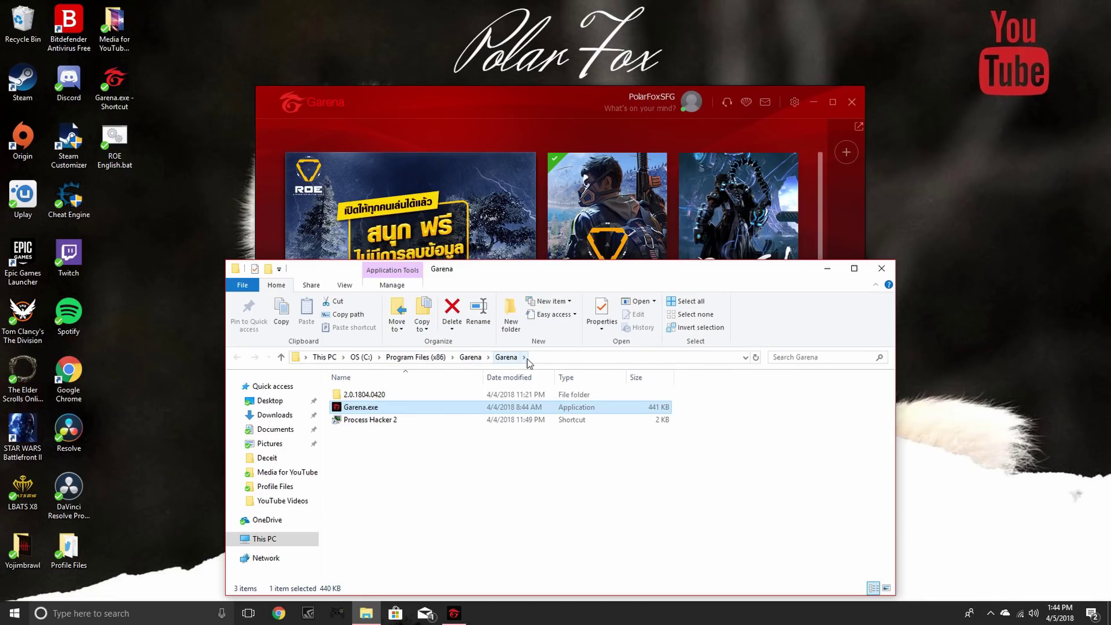
{"action": "right_click", "coordinate": [407, 409]}
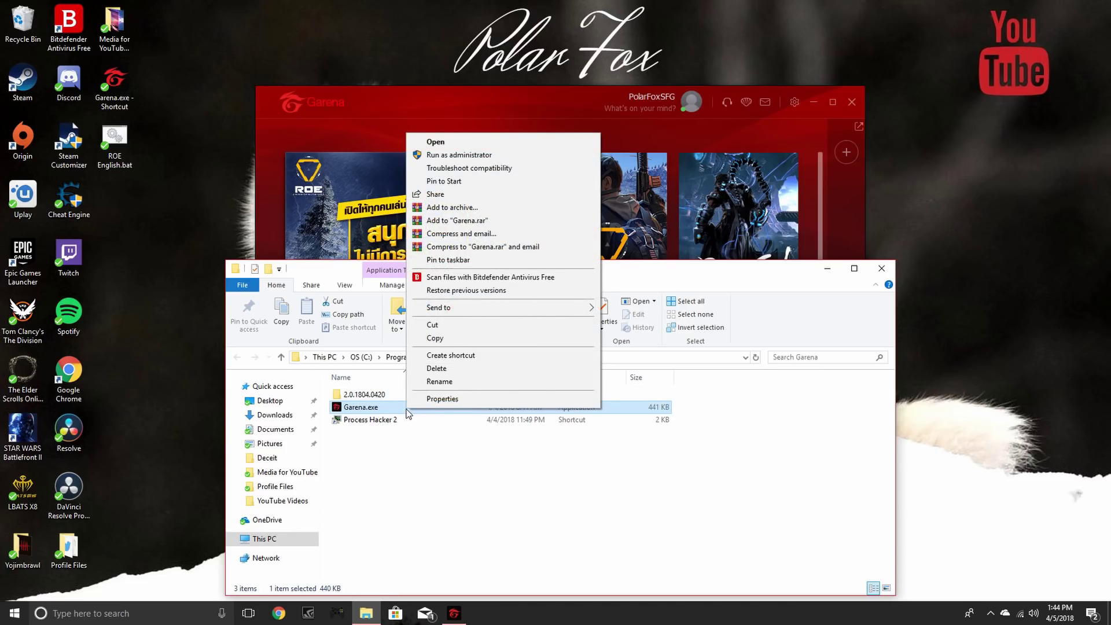
Open the properties of the desktop Garena.exe shortcut, review its Target through the -toggleapp 32838 argument, and close the dialog with OK.
{"action": "right_click", "coordinate": [119, 85]}
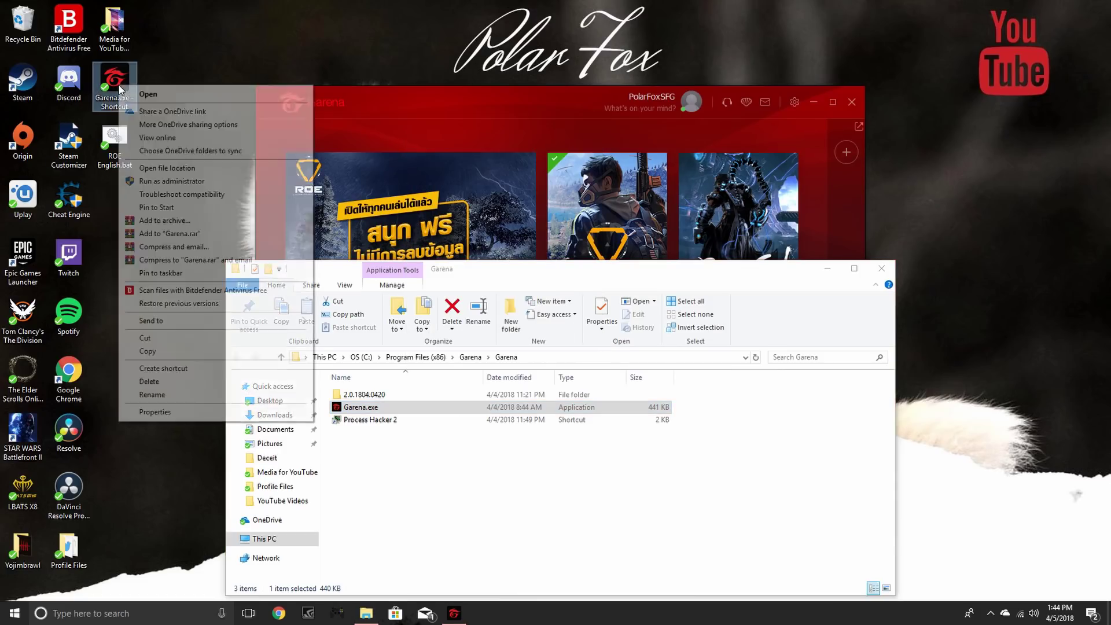
{"action": "left_click", "coordinate": [189, 414]}
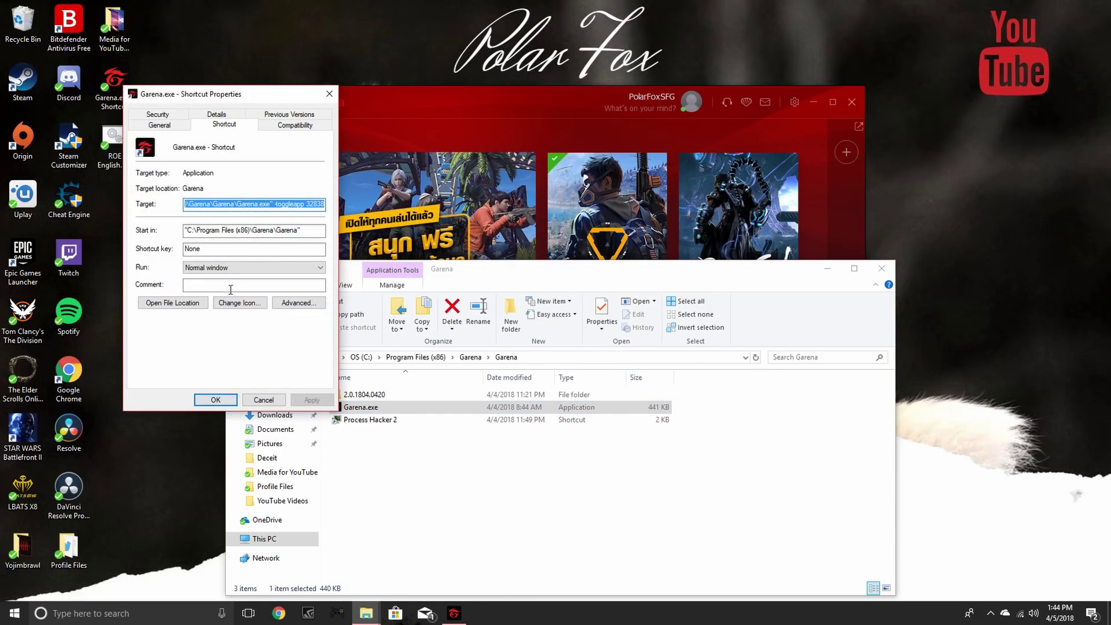
{"action": "left_click", "coordinate": [287, 205]}
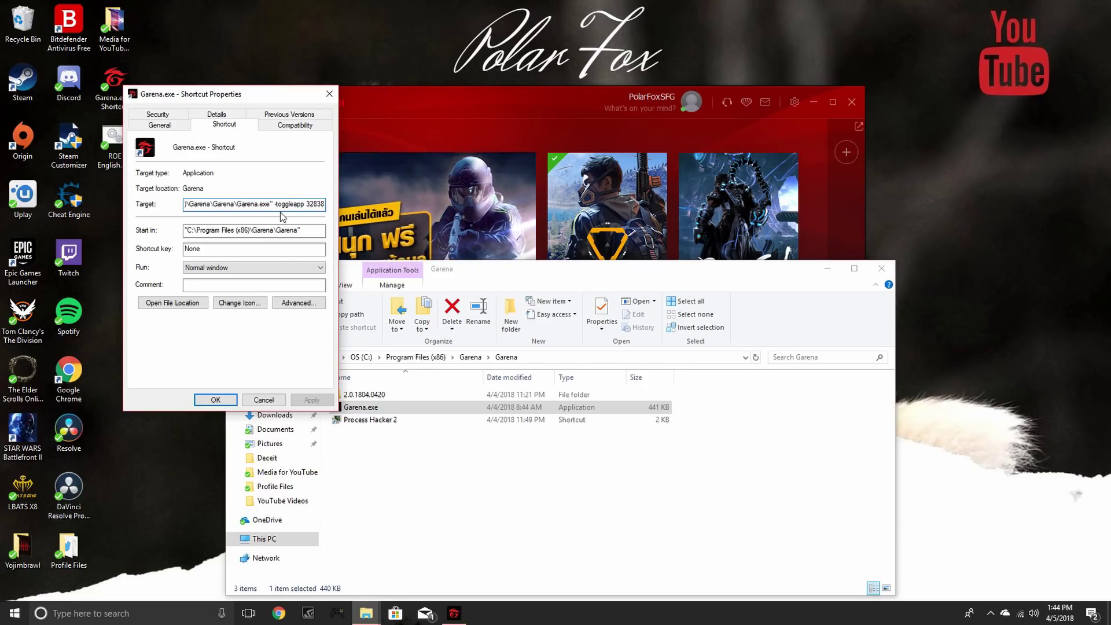
{"action": "left_click", "coordinate": [322, 204]}
{"action": "key", "text": "ctrl+a"}
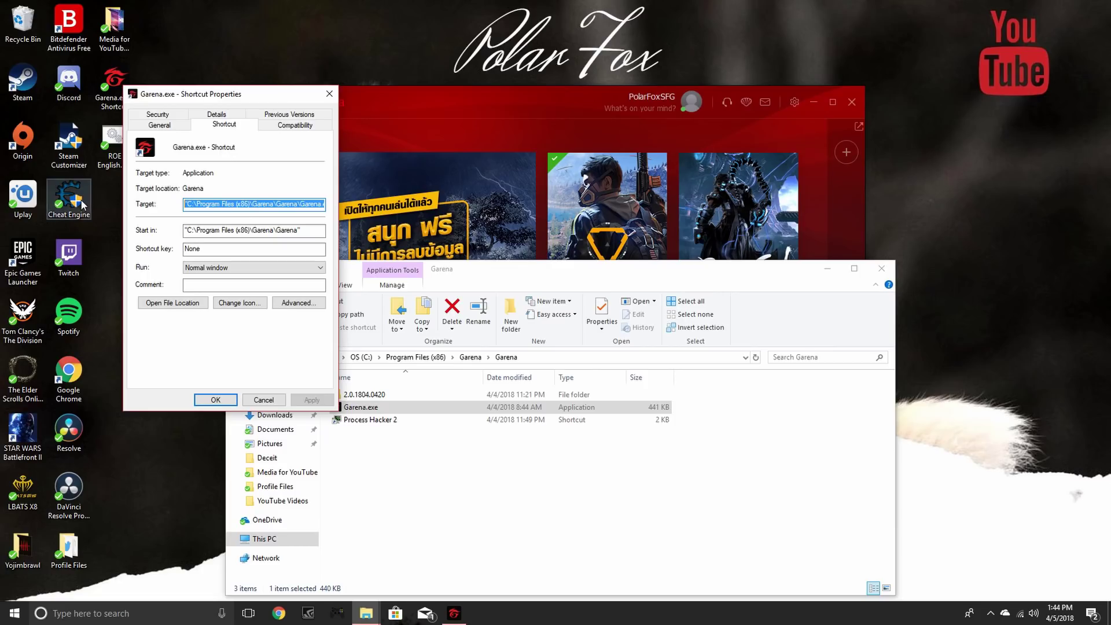
{"action": "left_click", "coordinate": [307, 204]}
{"action": "key", "text": "Right"}
{"action": "key", "text": "Right"}
{"action": "key", "text": "Right"}
{"action": "key", "text": "Right"}
{"action": "key", "text": "Right"}
{"action": "key", "text": "Right"}
{"action": "key", "text": "Right"}
{"action": "key", "text": "Right"}
{"action": "key", "text": "Right"}
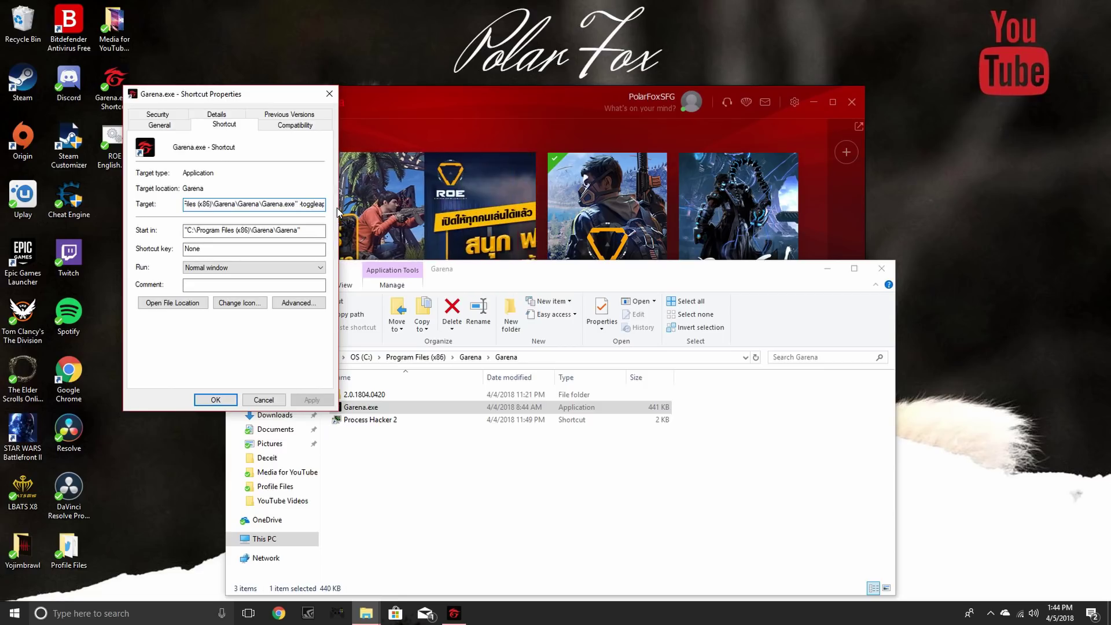
{"action": "key", "text": "Right"}
{"action": "key", "text": "Right"}
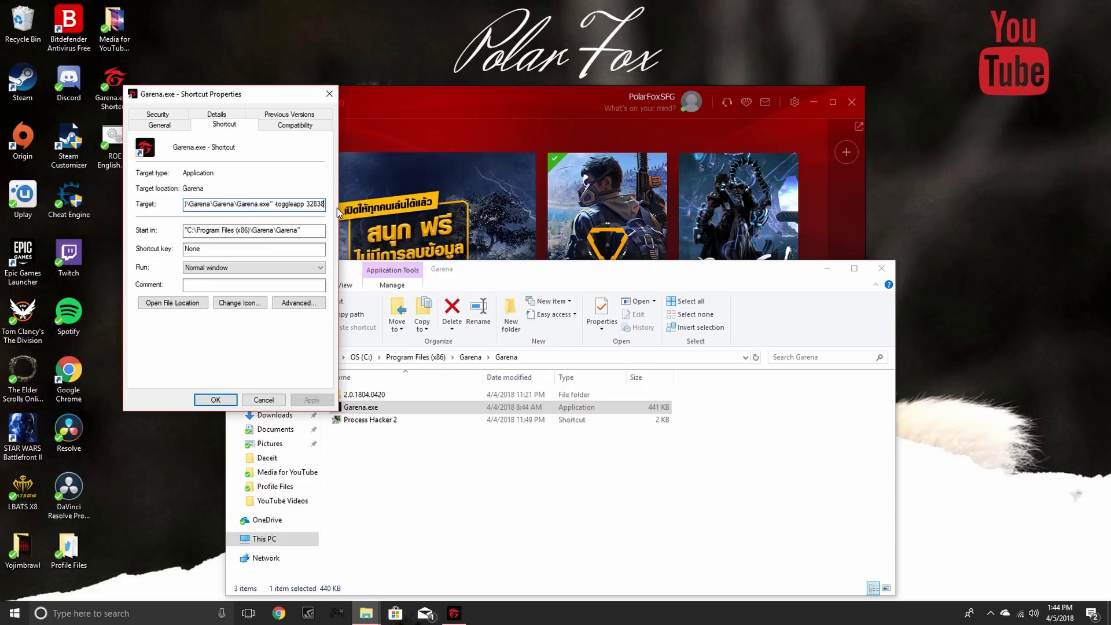
{"action": "left_click", "coordinate": [212, 399]}
{"action": "left_click", "coordinate": [163, 426]}
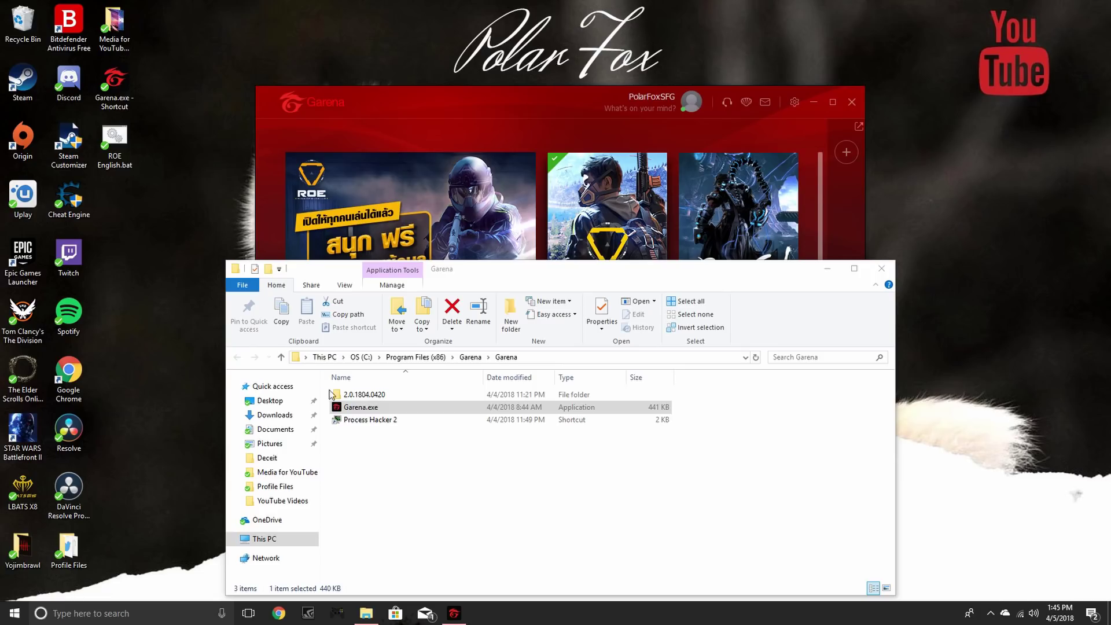
Show the Downloads folder and look for the Process Hacker installer, processhacker-2.39-setup.exe.
{"action": "left_click", "coordinate": [353, 453]}
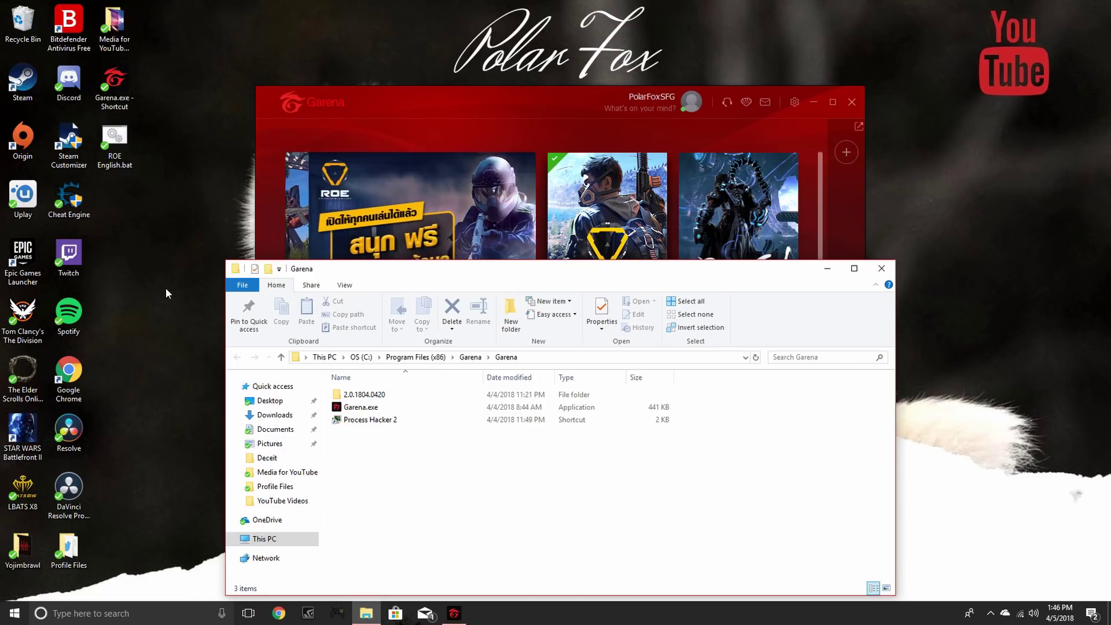
{"action": "left_click", "coordinate": [147, 239]}
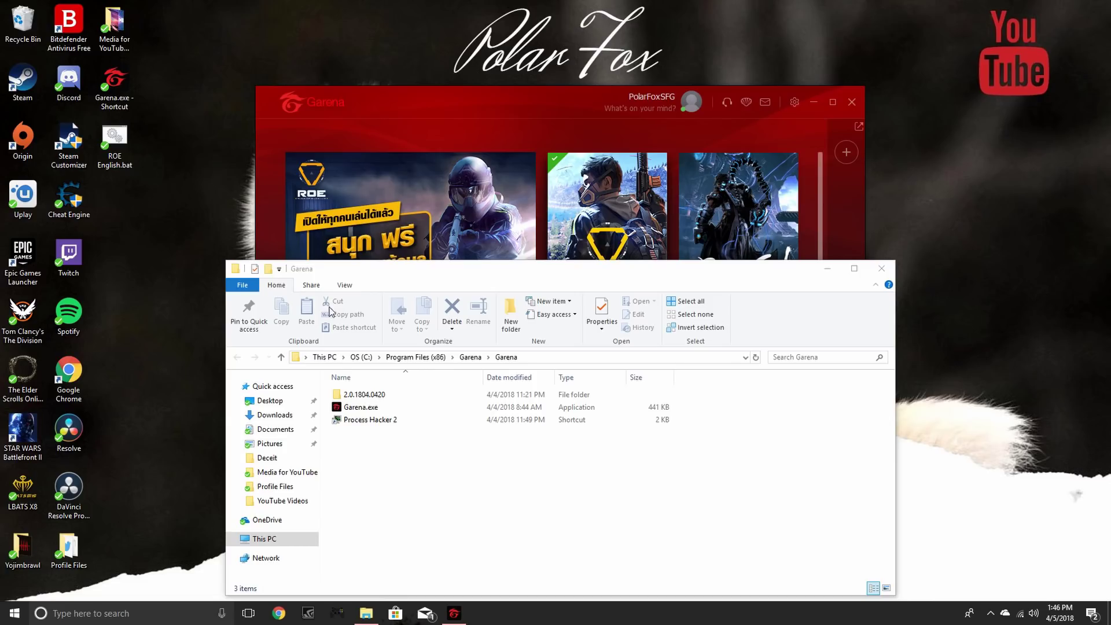
{"action": "left_click", "coordinate": [295, 428]}
{"action": "left_click", "coordinate": [293, 418]}
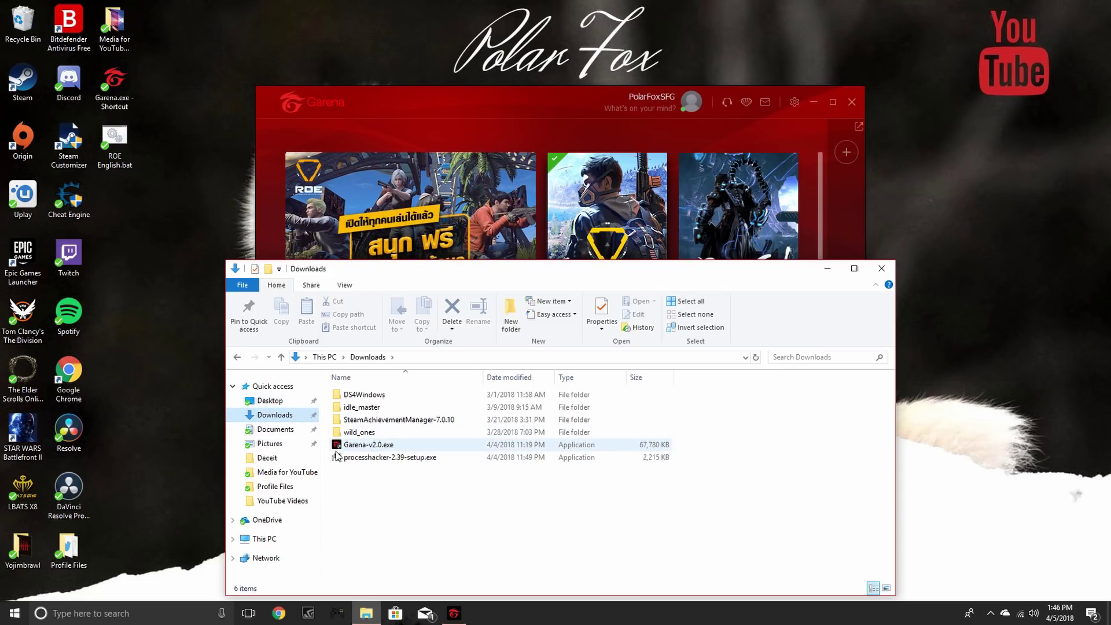
{"action": "left_click", "coordinate": [172, 318]}
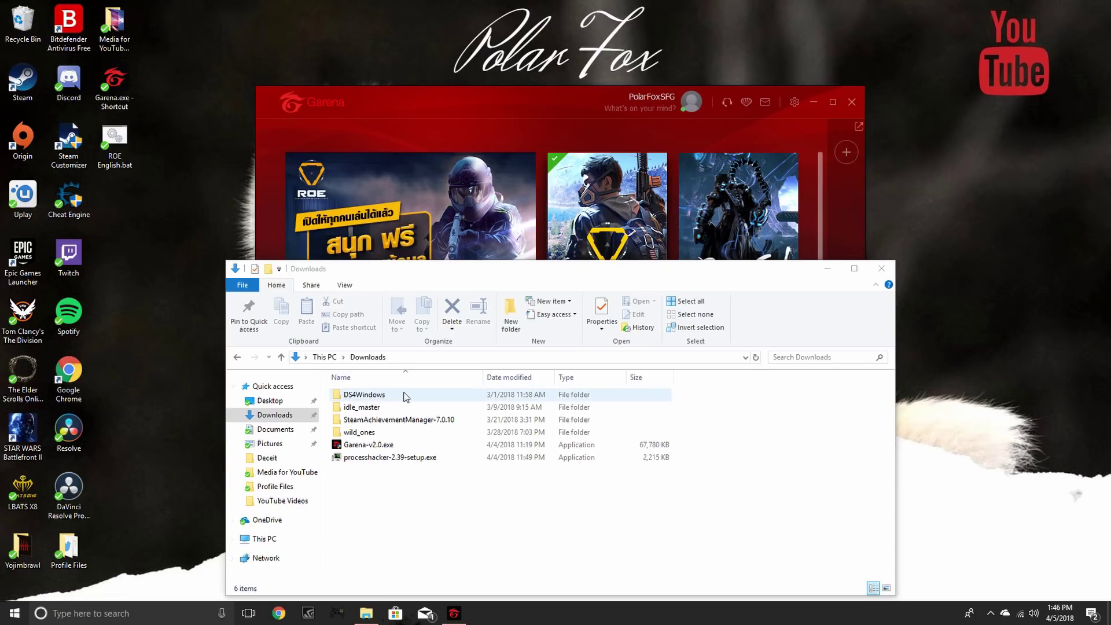
{"action": "left_click", "coordinate": [336, 358]}
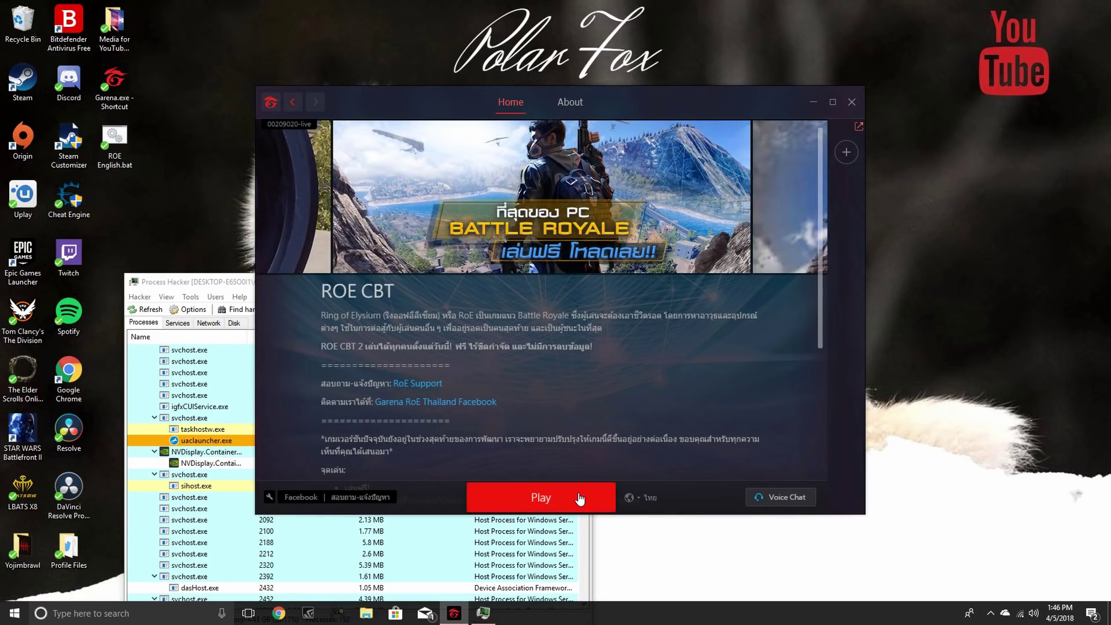
Start Ring of Elysium from its ROE CBT page in Garena and return to the desktop.
{"action": "left_click", "coordinate": [579, 497]}
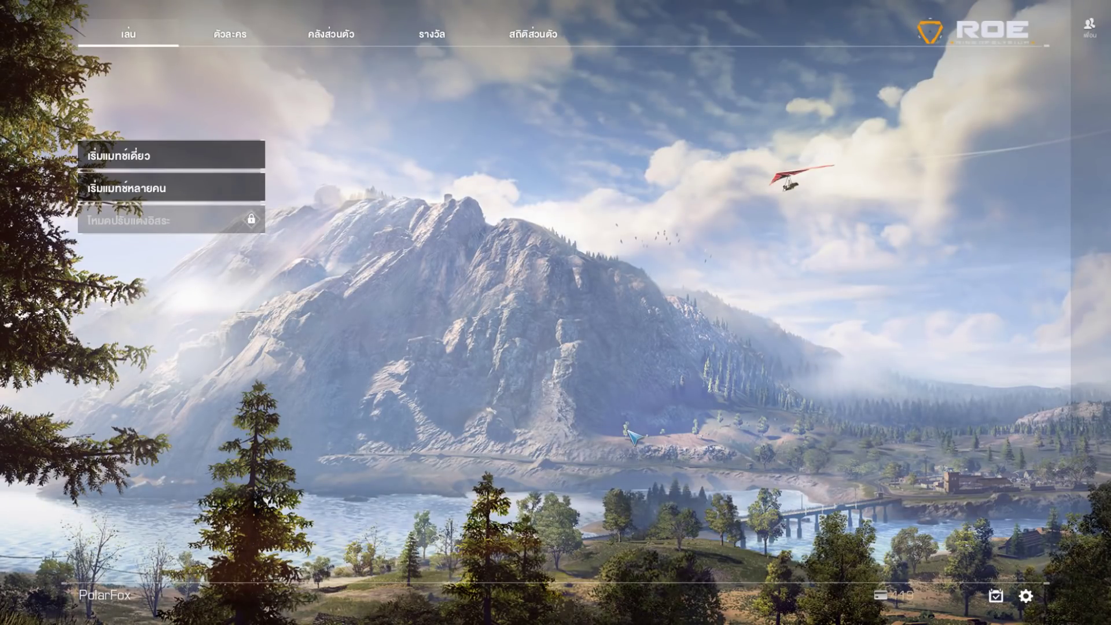
{"action": "key", "text": "alt+Tab"}
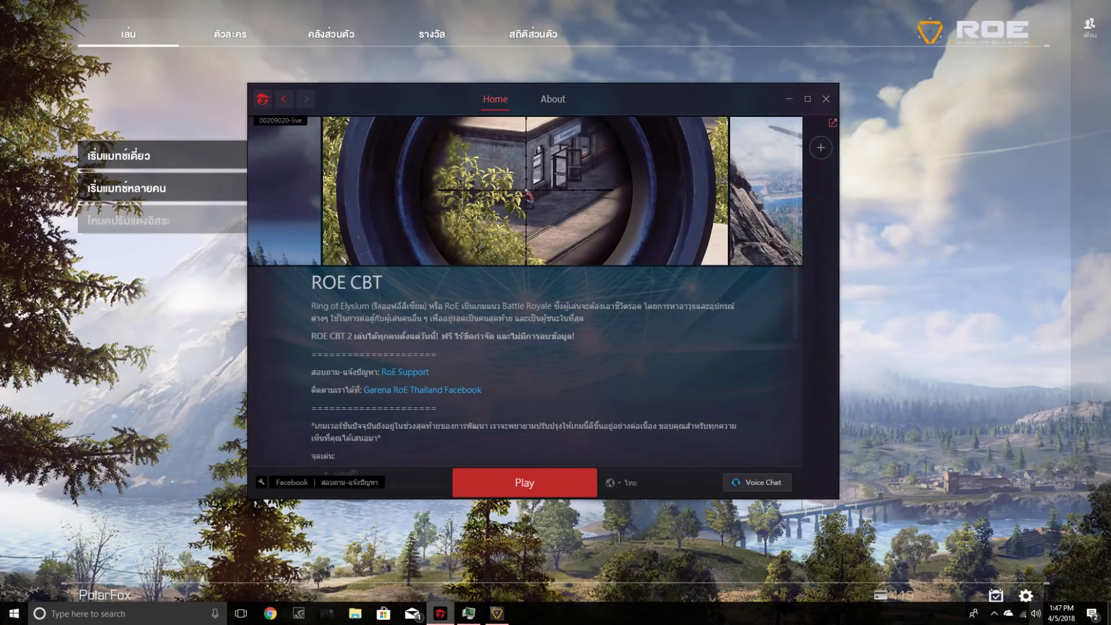
{"action": "key", "text": "super+d"}
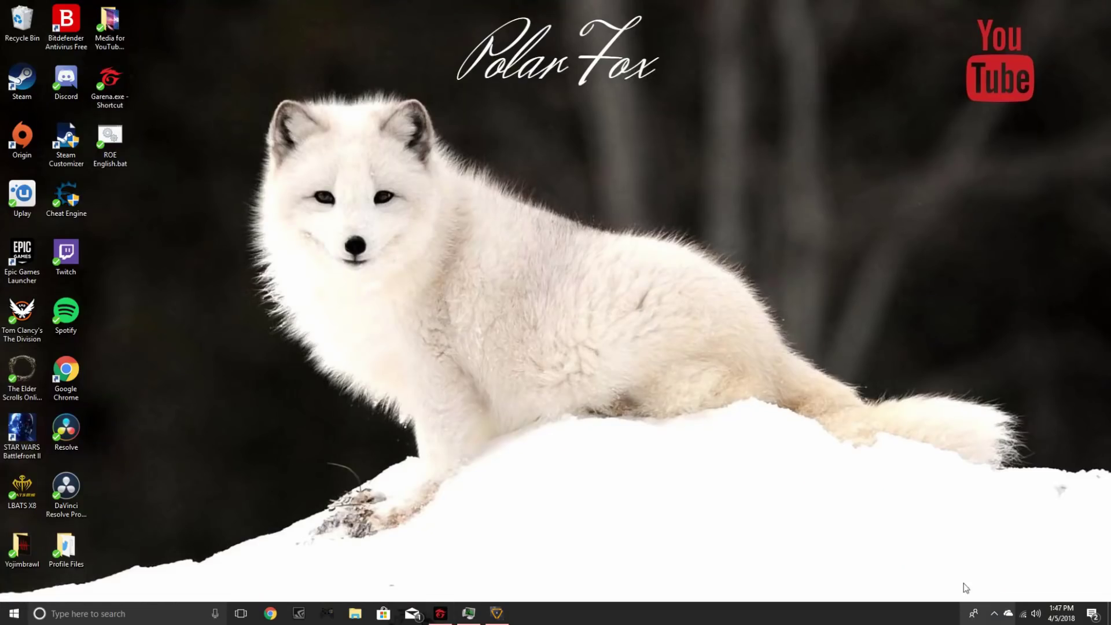
Lower the Ring of Elysium volume to its minimum in the Windows Volume Mixer and return to the desktop.
{"action": "right_click", "coordinate": [1036, 616]}
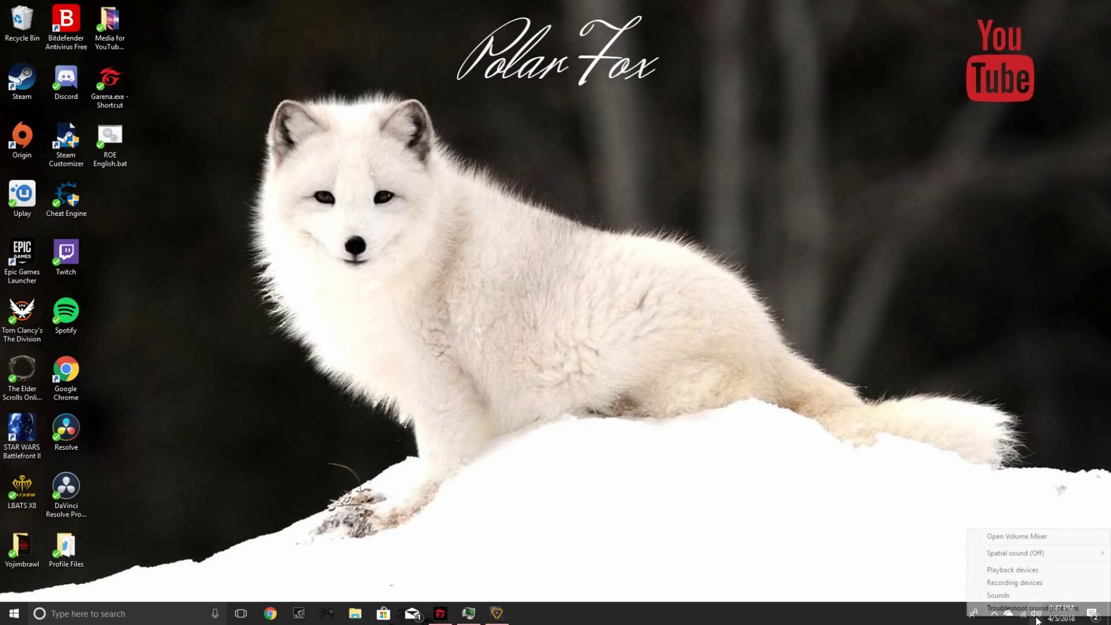
{"action": "left_click", "coordinate": [1035, 541]}
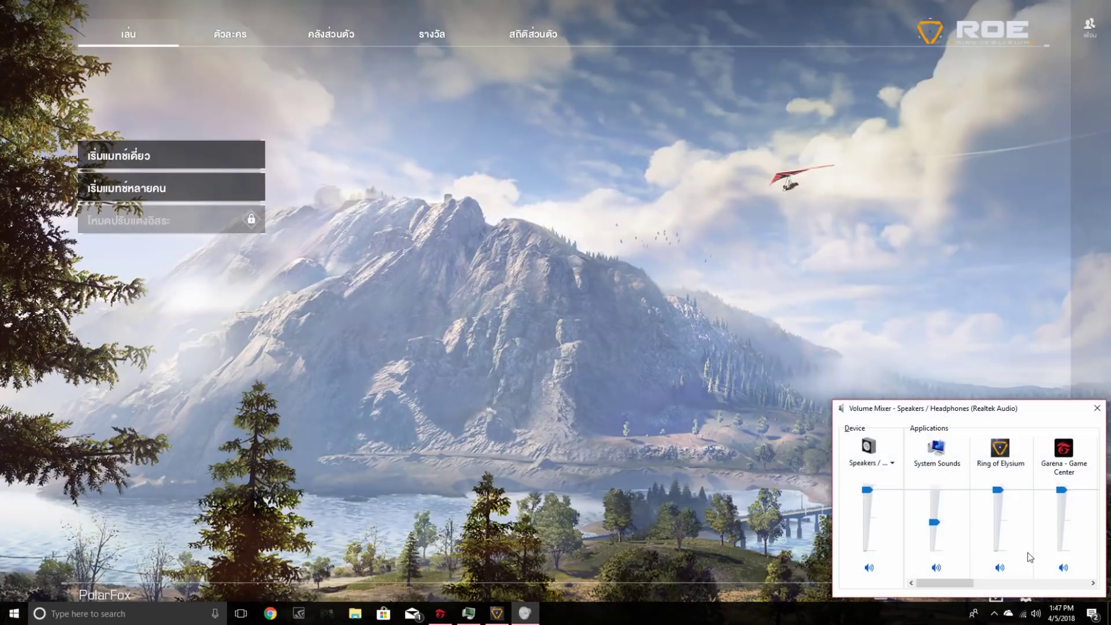
{"action": "left_click_drag", "start_coordinate": [999, 490], "coordinate": [999, 551]}
{"action": "key", "text": "alt+Tab"}
{"action": "left_click", "coordinate": [1110, 614]}
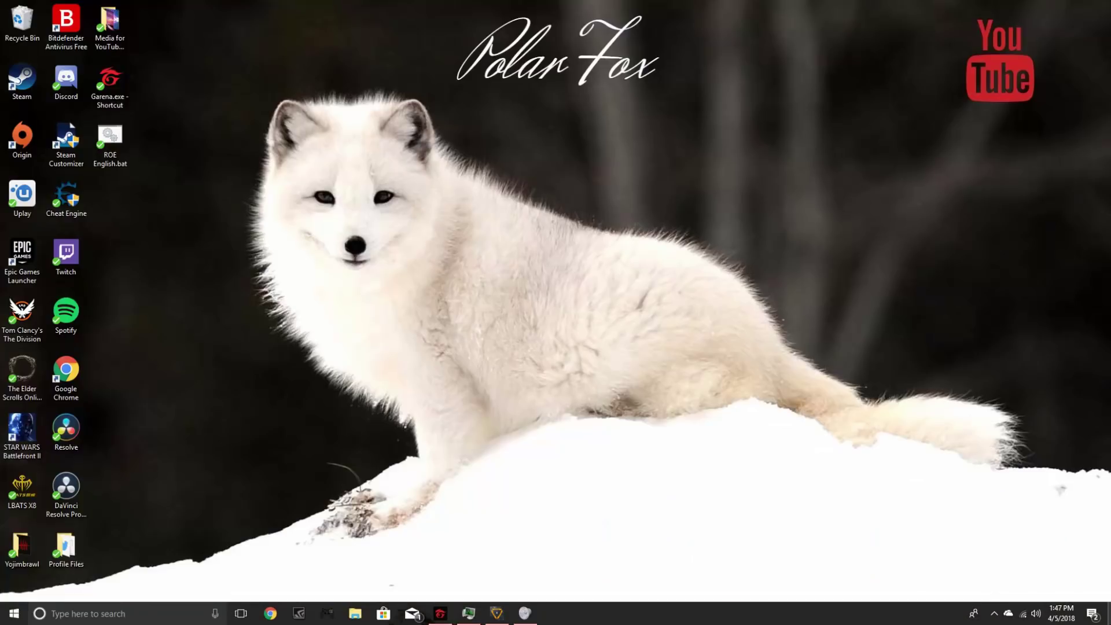
Switch to Process Hacker, locate the Europa_Client.exe process, and open its properties.
{"action": "left_click", "coordinate": [469, 613]}
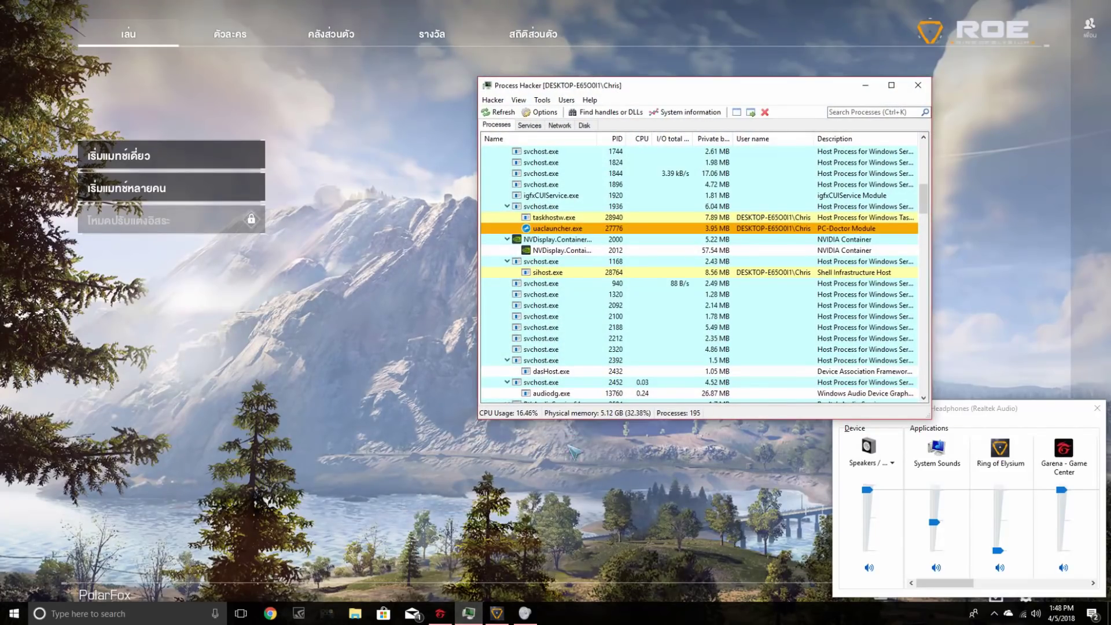
{"action": "scroll", "coordinate": [610, 254], "scroll_direction": "down", "scroll_amount": 20}
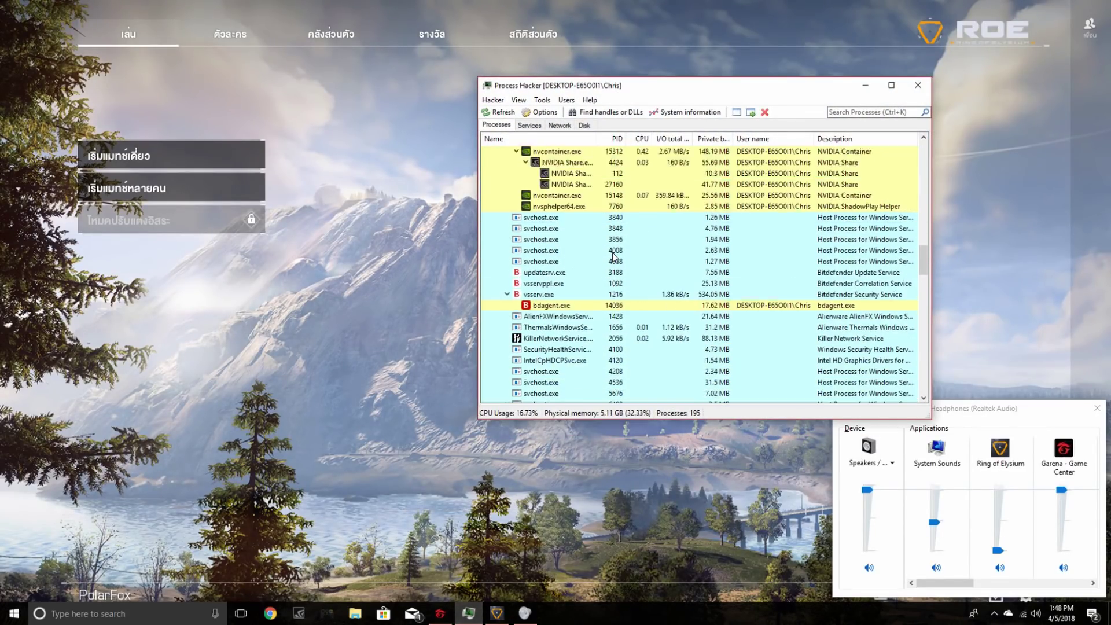
{"action": "scroll", "coordinate": [612, 253], "scroll_direction": "down", "scroll_amount": 20}
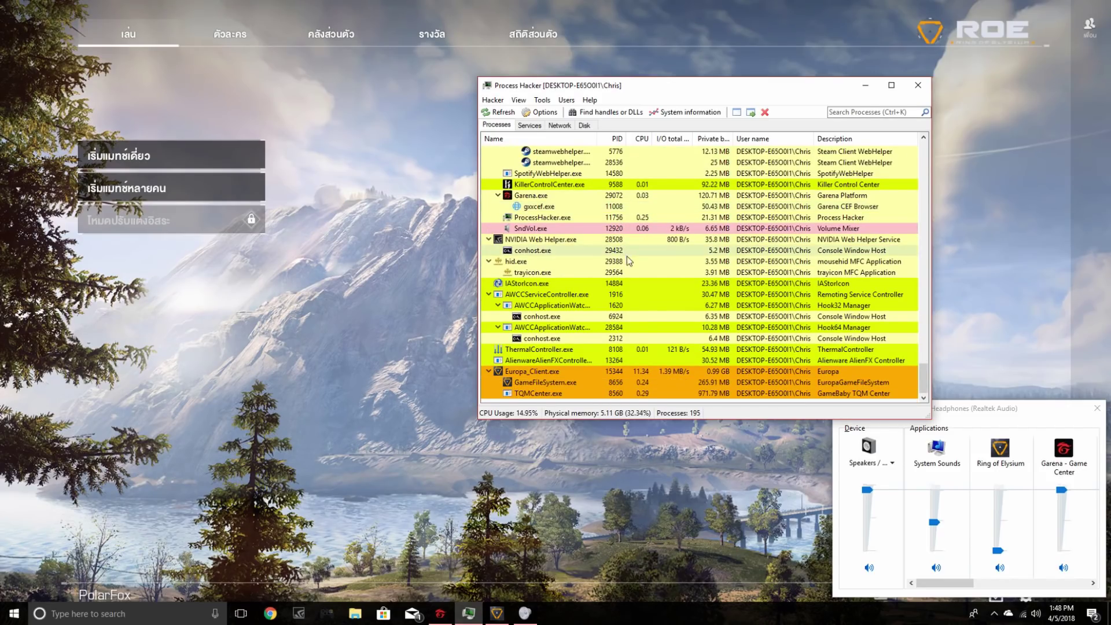
{"action": "right_click", "coordinate": [570, 372]}
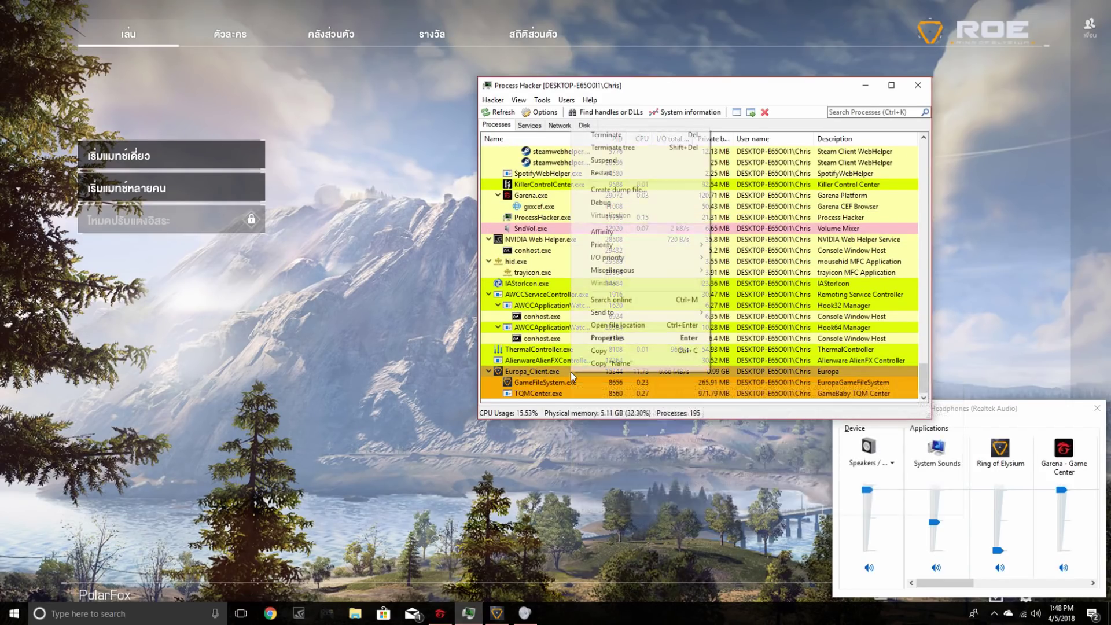
{"action": "left_click", "coordinate": [618, 338]}
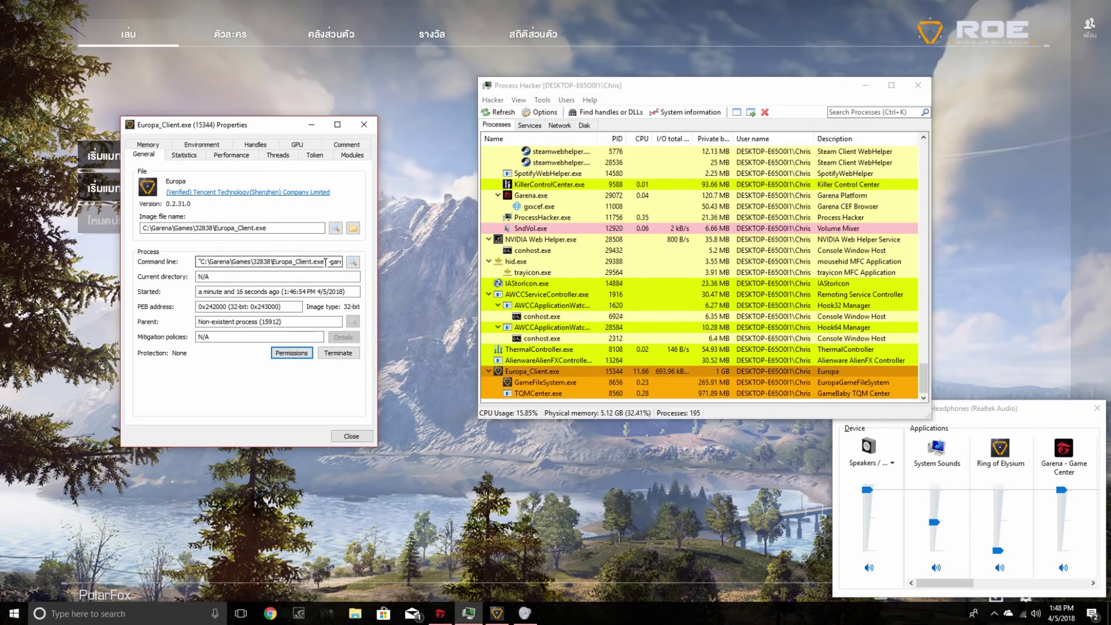
Copy the full Europa_Client.exe command line from its expanded view and close the process properties.
{"action": "left_click", "coordinate": [353, 263]}
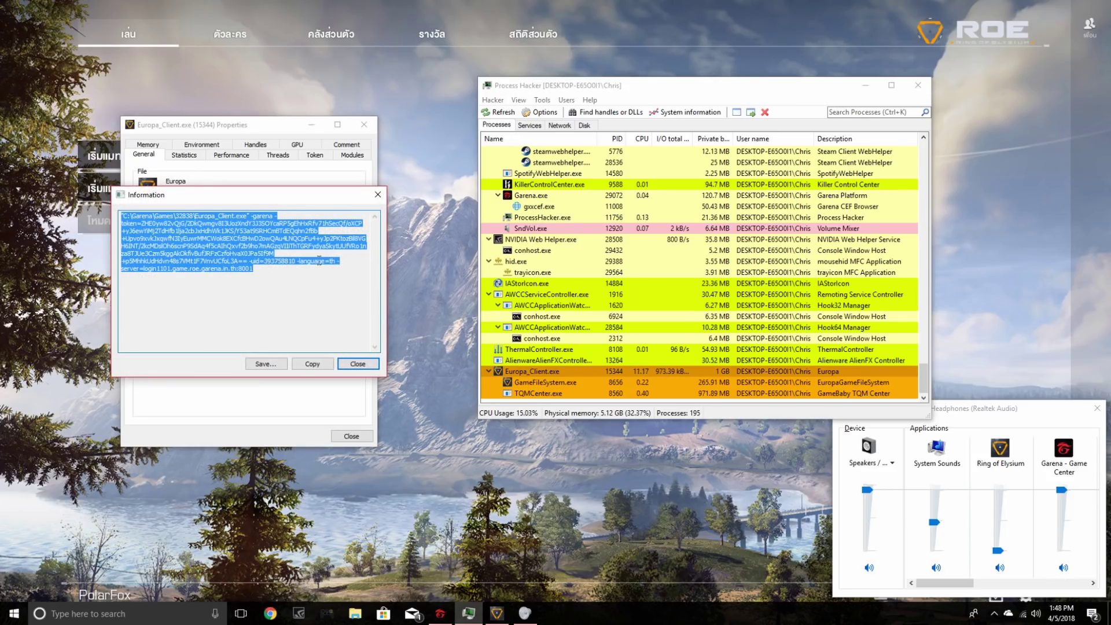
{"action": "right_click", "coordinate": [209, 260]}
{"action": "left_click", "coordinate": [231, 298]}
{"action": "left_click", "coordinate": [357, 364]}
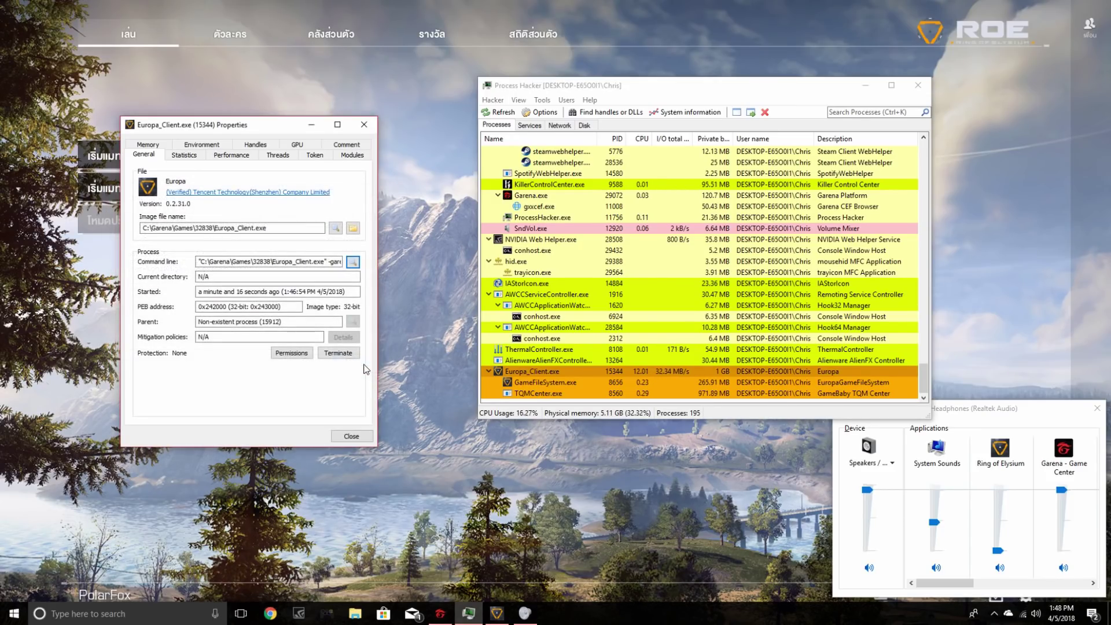
{"action": "left_click", "coordinate": [356, 436]}
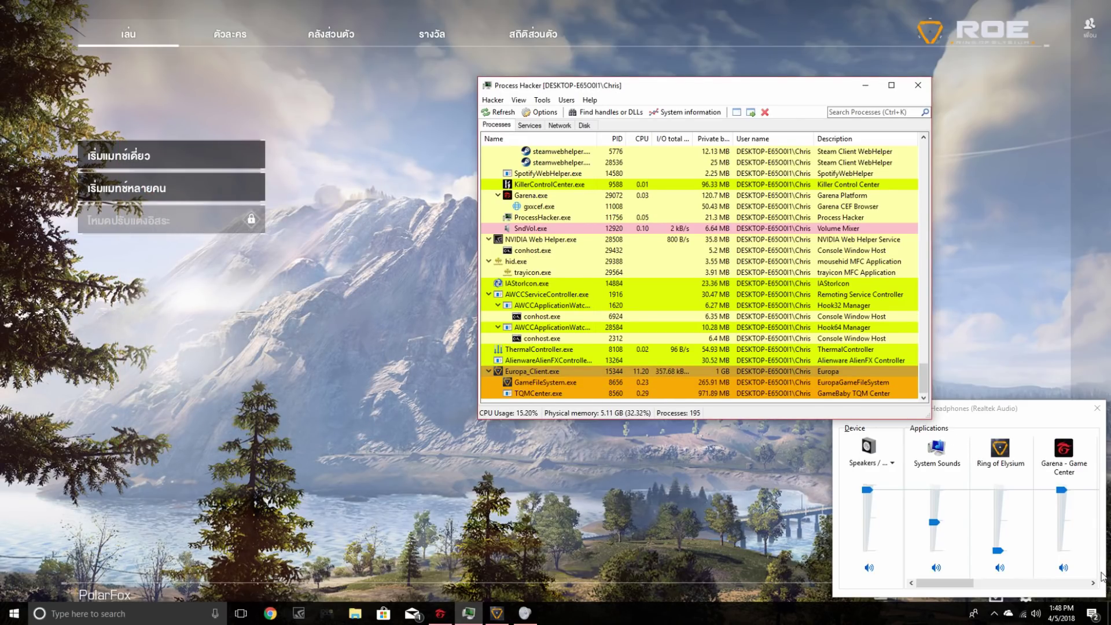
Create a new text document on the desktop and name it ROE English 2.txt.
{"action": "left_click", "coordinate": [1108, 614]}
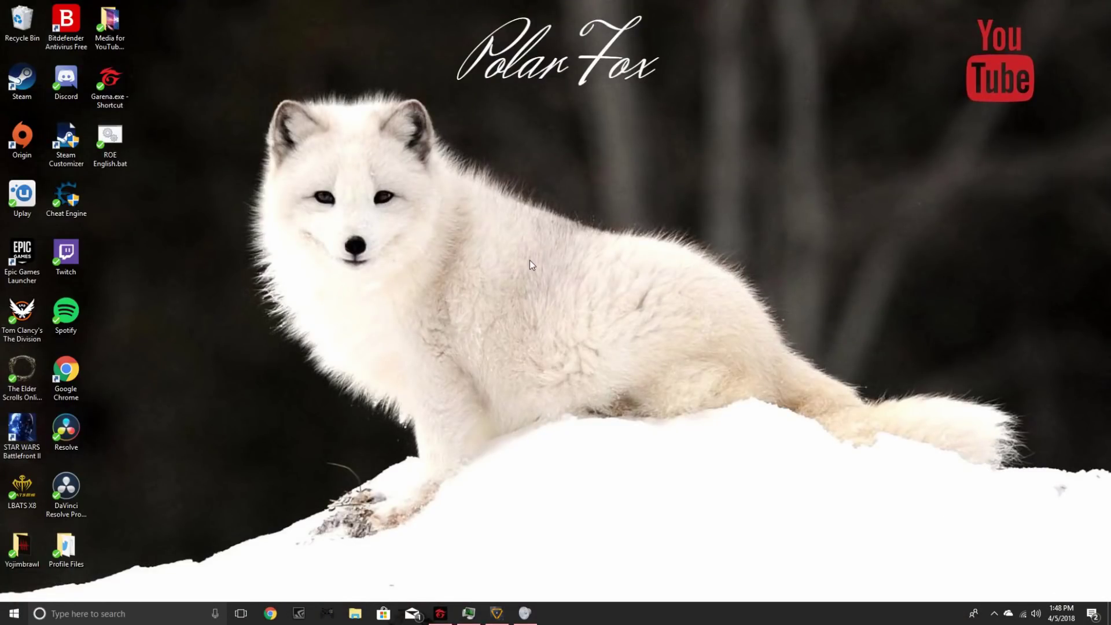
{"action": "right_click", "coordinate": [264, 252]}
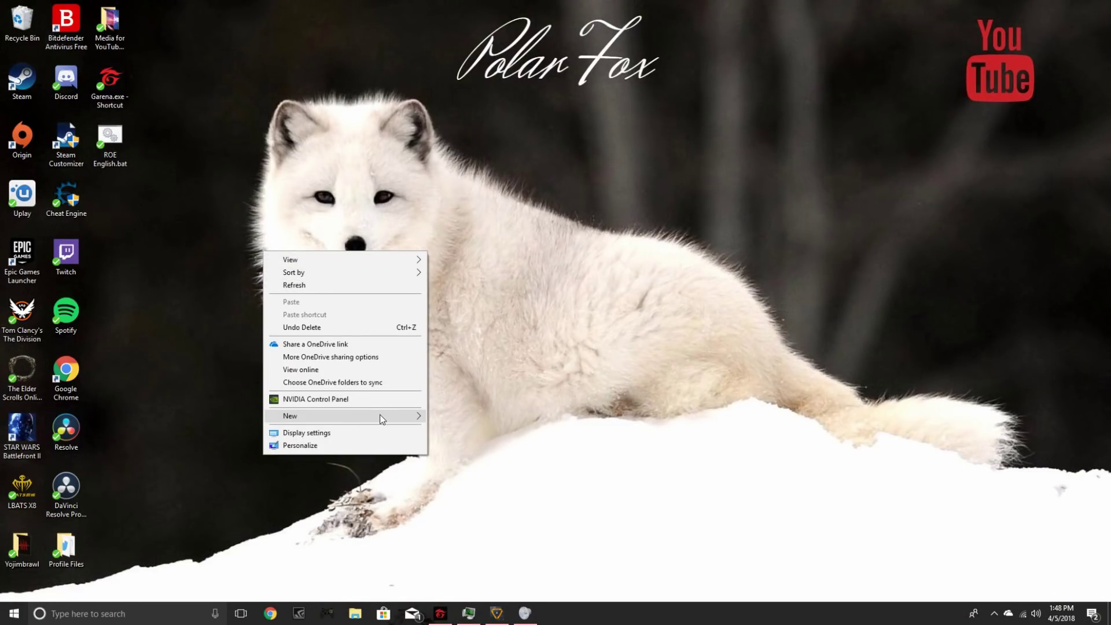
{"action": "mouse_move", "coordinate": [380, 417]}
{"action": "left_click", "coordinate": [478, 541]}
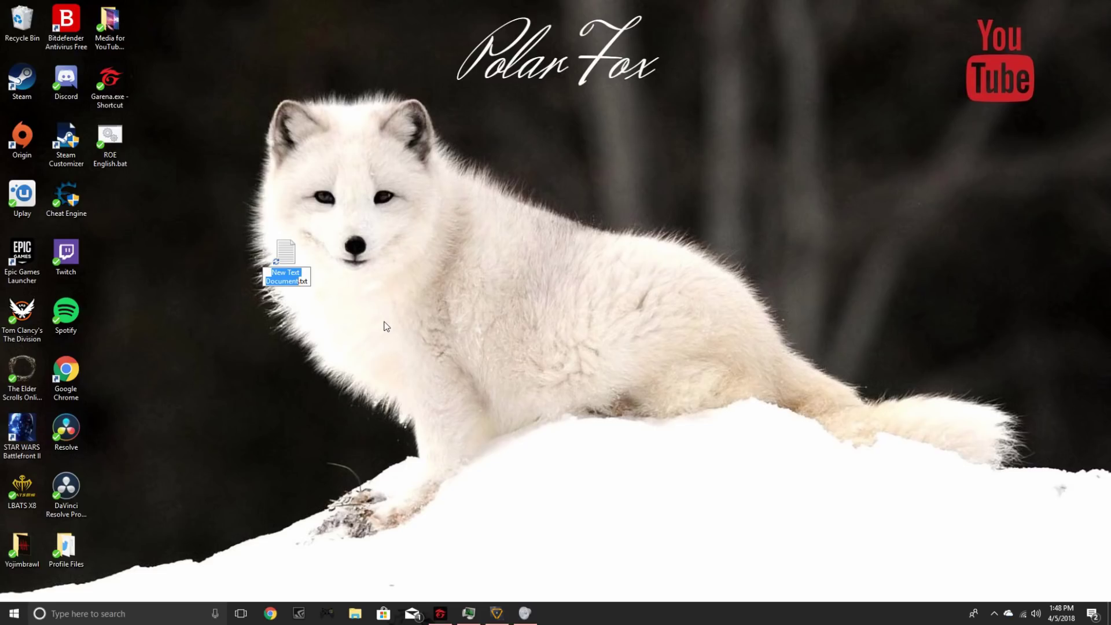
{"action": "type", "text": "ROE Engl"}
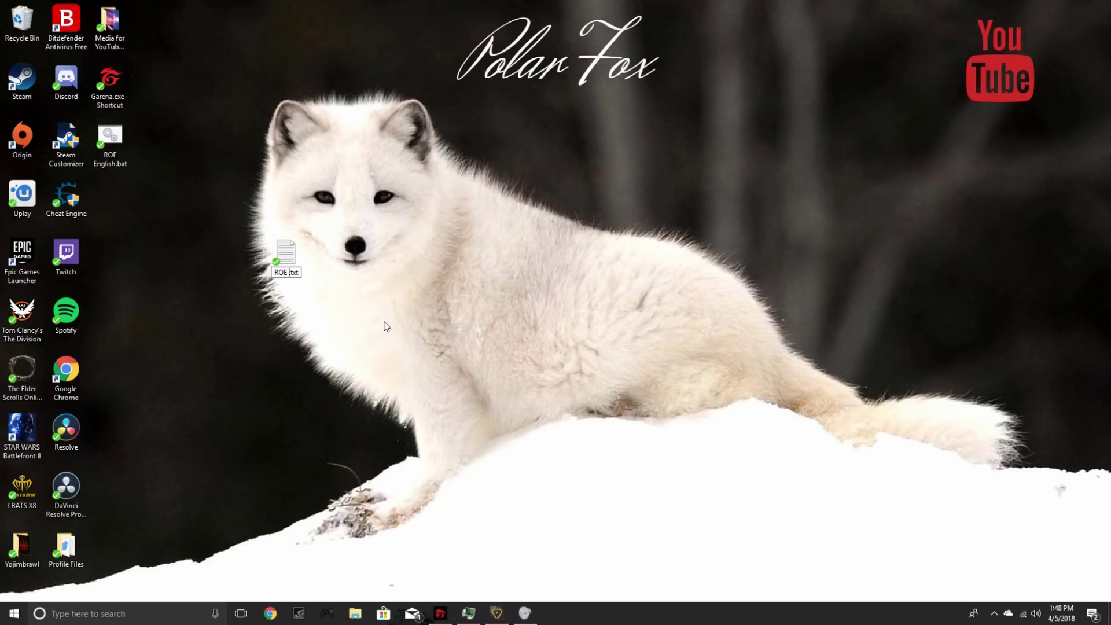
{"action": "type", "text": "ish 2"}
{"action": "double_click", "coordinate": [287, 259]}
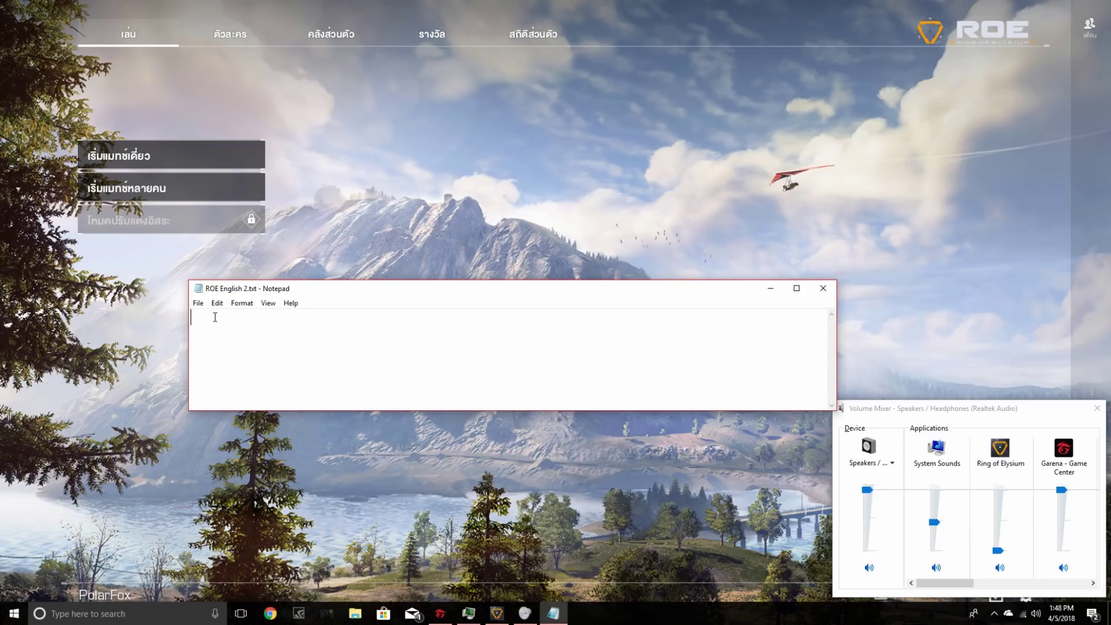
{"action": "type", "text": "@echoe off"}
{"action": "key", "text": "Return"}
{"action": "key", "text": "ctrl+v"}
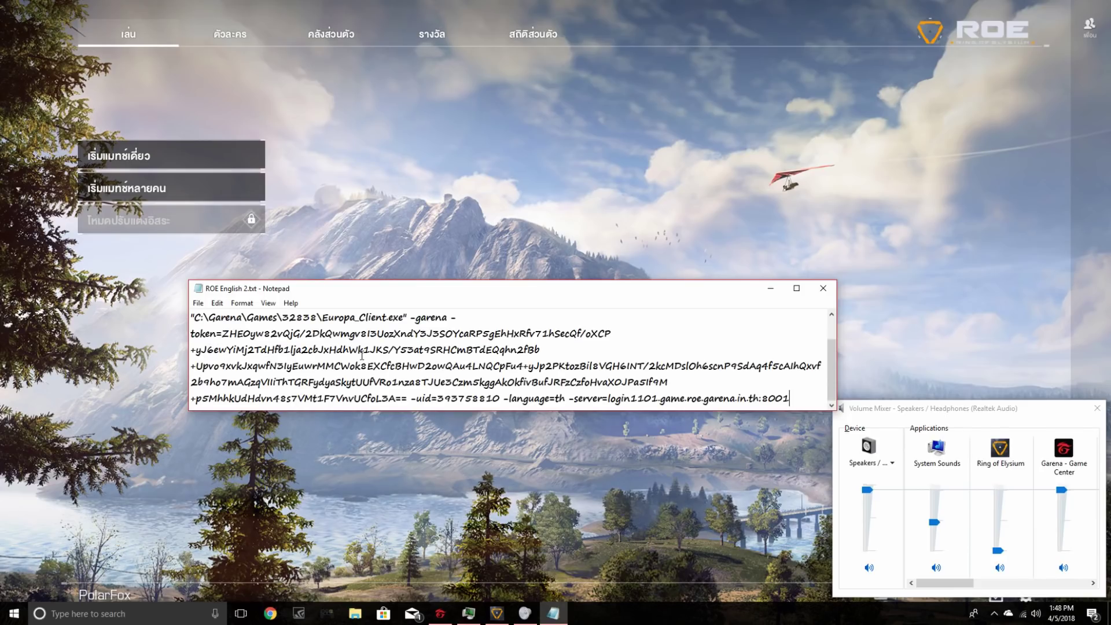
Set the -language parameter in the pasted command line to en.
{"action": "scroll", "coordinate": [361, 355], "scroll_direction": "up", "scroll_amount": 1}
{"action": "scroll", "coordinate": [290, 333], "scroll_direction": "down", "scroll_amount": 1}
{"action": "left_click", "coordinate": [565, 398]}
{"action": "key", "text": "BackSpace"}
{"action": "key", "text": "BackSpace"}
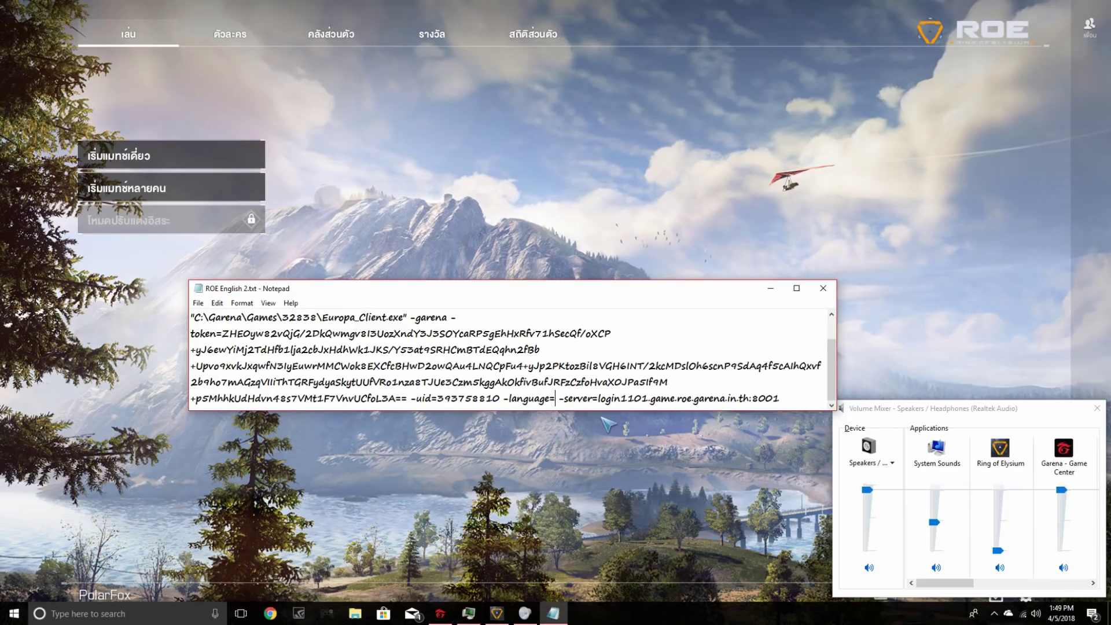
{"action": "type", "text": "en"}
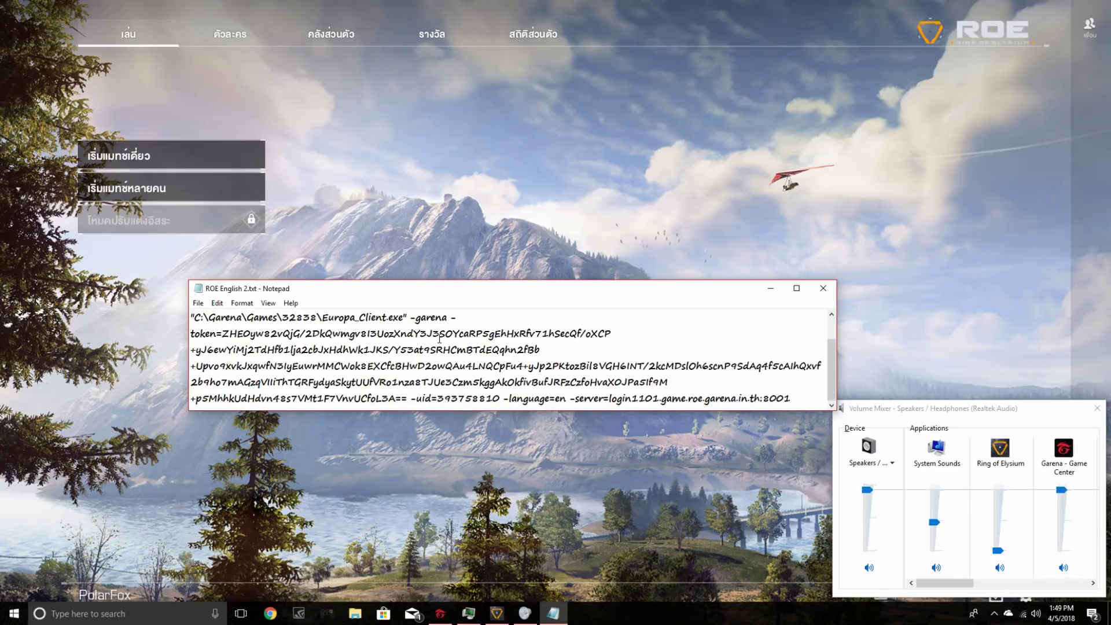
Save a copy of the document on the desktop as the batch file ROE English 2.bat.
{"action": "scroll", "coordinate": [440, 339], "scroll_direction": "up", "scroll_amount": 1}
{"action": "left_click", "coordinate": [198, 302]}
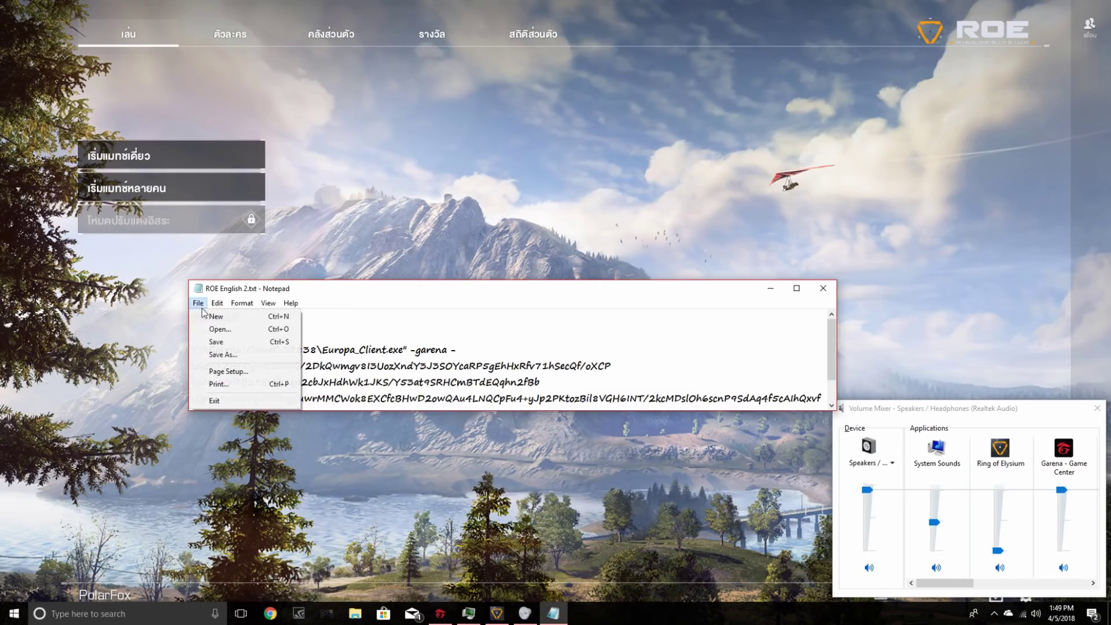
{"action": "left_click", "coordinate": [219, 356]}
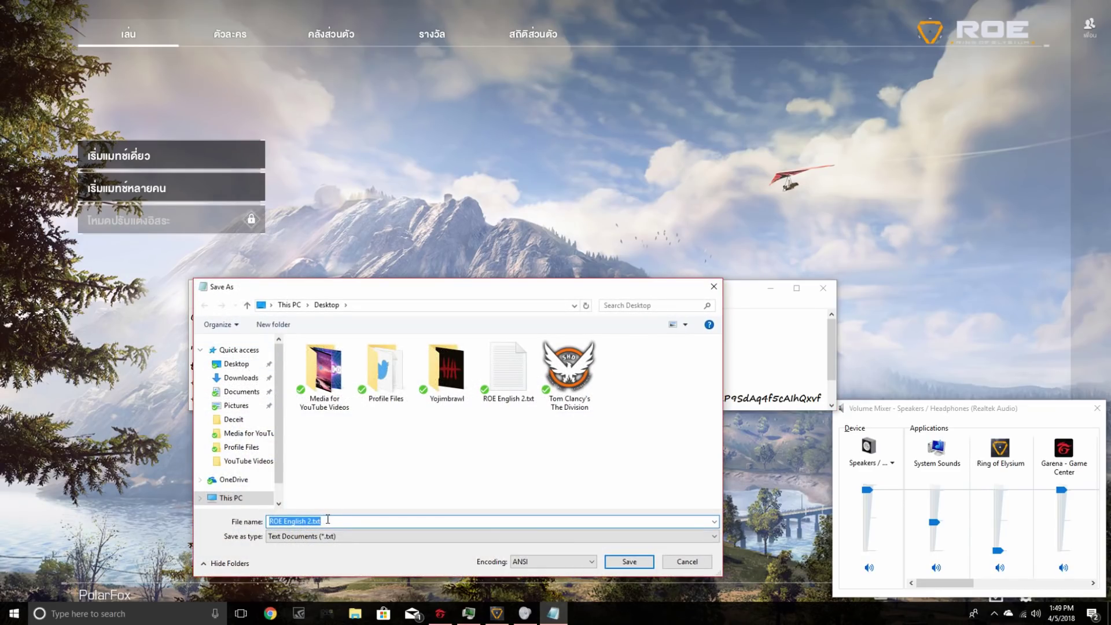
{"action": "left_click", "coordinate": [324, 521]}
{"action": "key", "text": "BackSpace"}
{"action": "key", "text": "BackSpace"}
{"action": "type", "text": "ba"}
{"action": "left_click", "coordinate": [629, 561]}
Show the desktop and move both ROE English 2.bat and ROE English 2.txt to the Recycle Bin.
{"action": "key", "text": "super+d"}
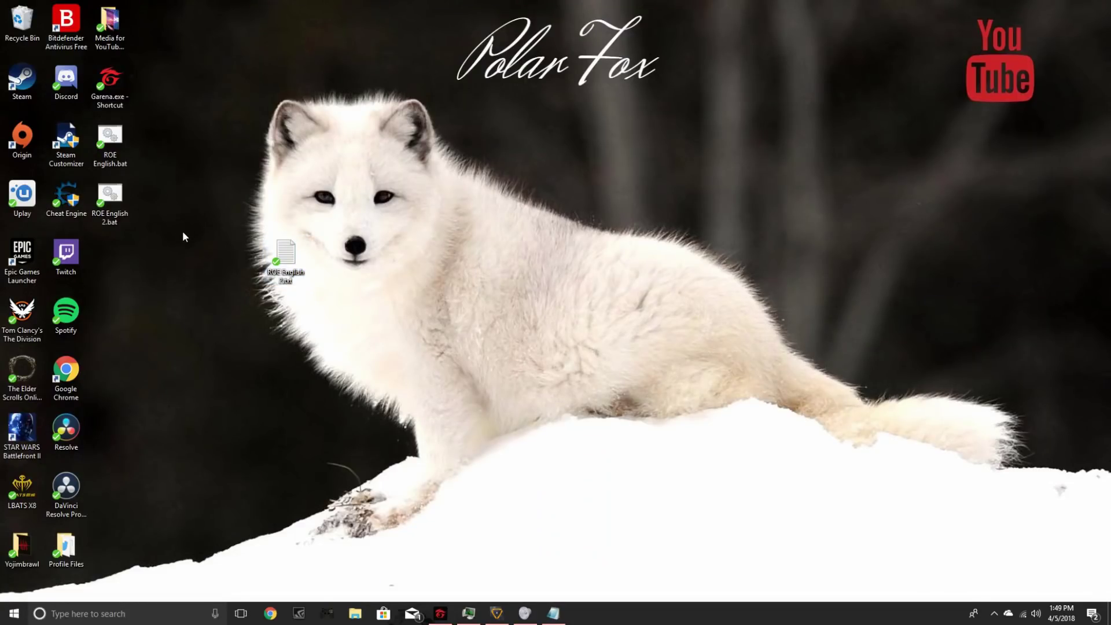
{"action": "left_click_drag", "start_coordinate": [112, 215], "coordinate": [162, 202]}
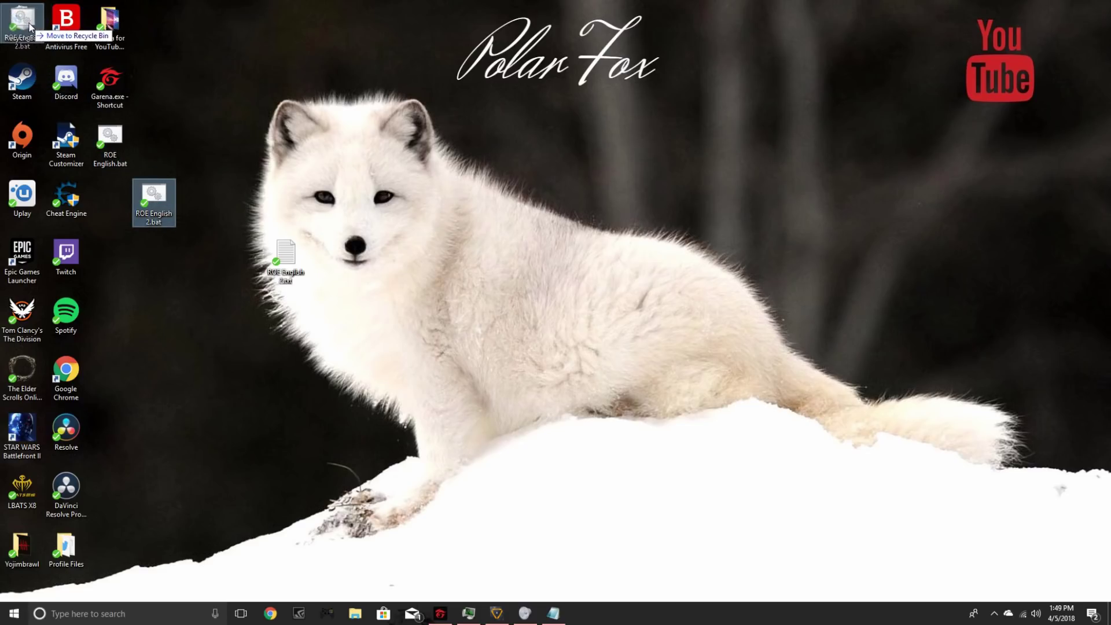
{"action": "left_click_drag", "start_coordinate": [286, 254], "coordinate": [22, 21]}
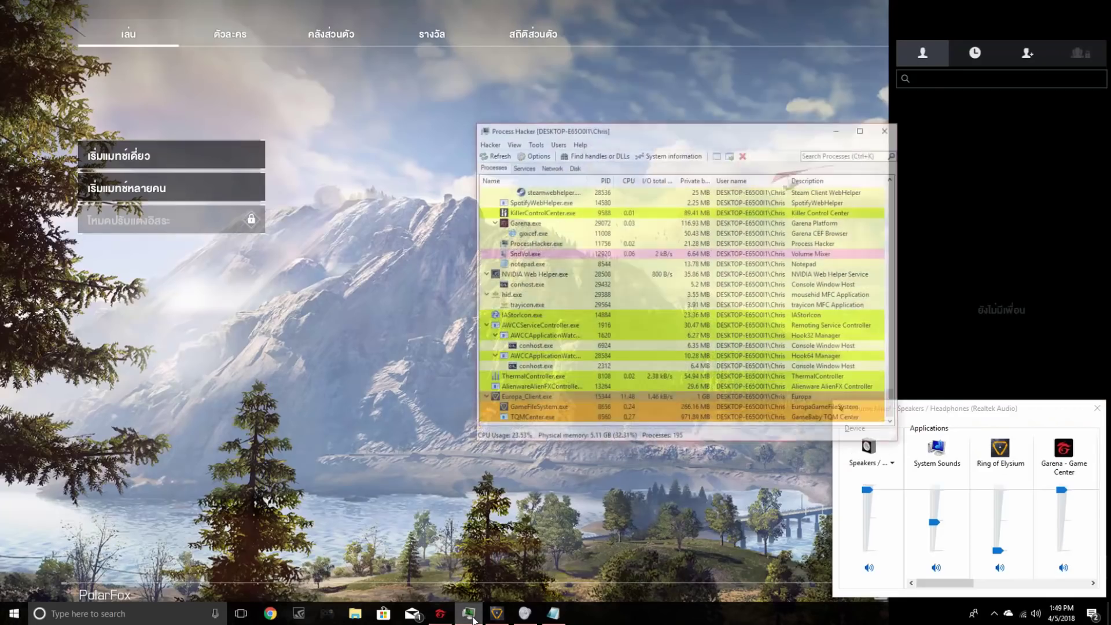
Switch to Process Hacker, terminate the Europa_Client.exe process, and close Process Hacker.
{"action": "left_click", "coordinate": [470, 615]}
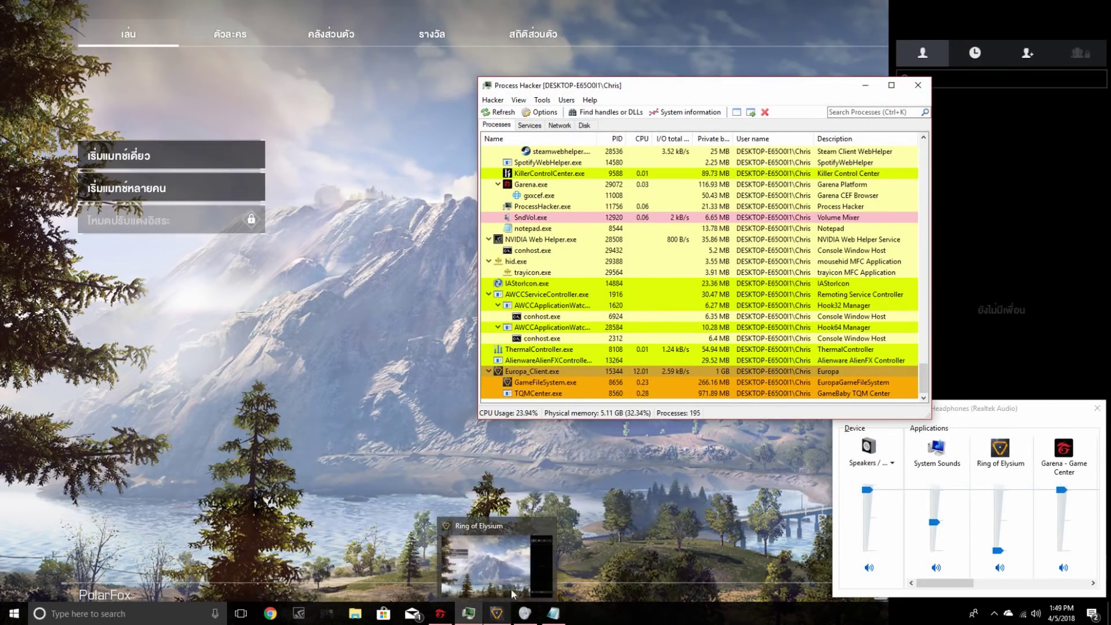
{"action": "right_click", "coordinate": [546, 374]}
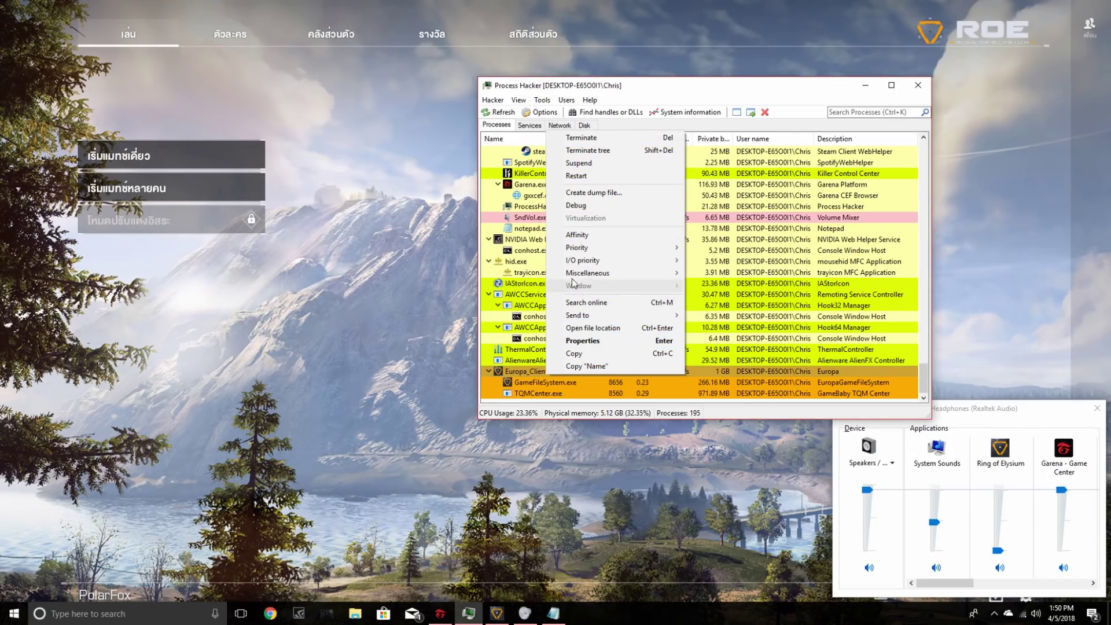
{"action": "left_click", "coordinate": [591, 142]}
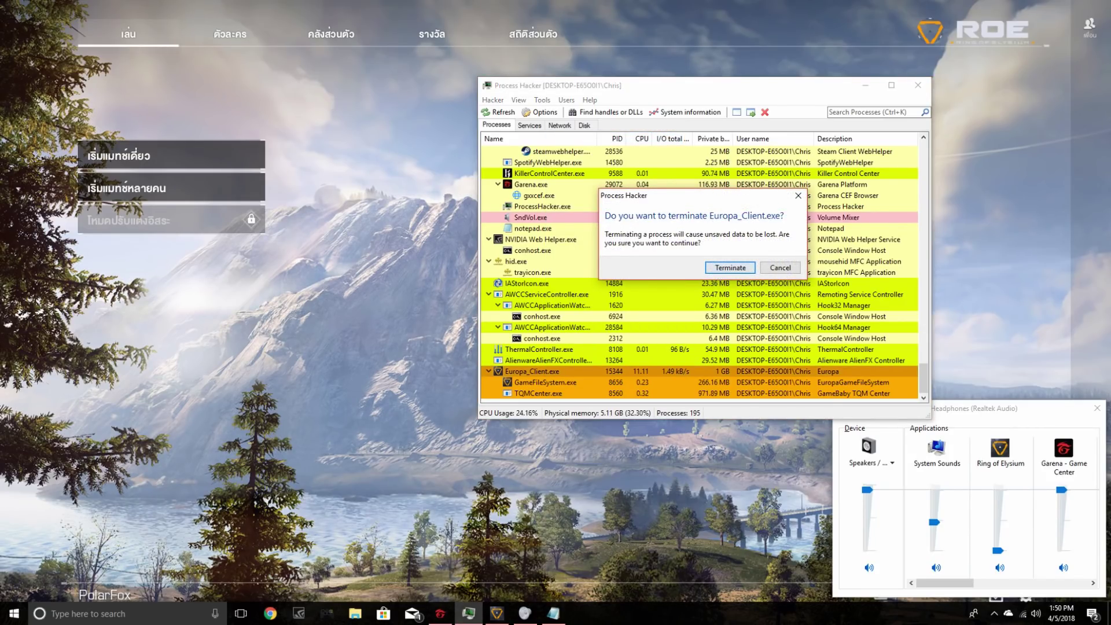
{"action": "key", "text": "Return"}
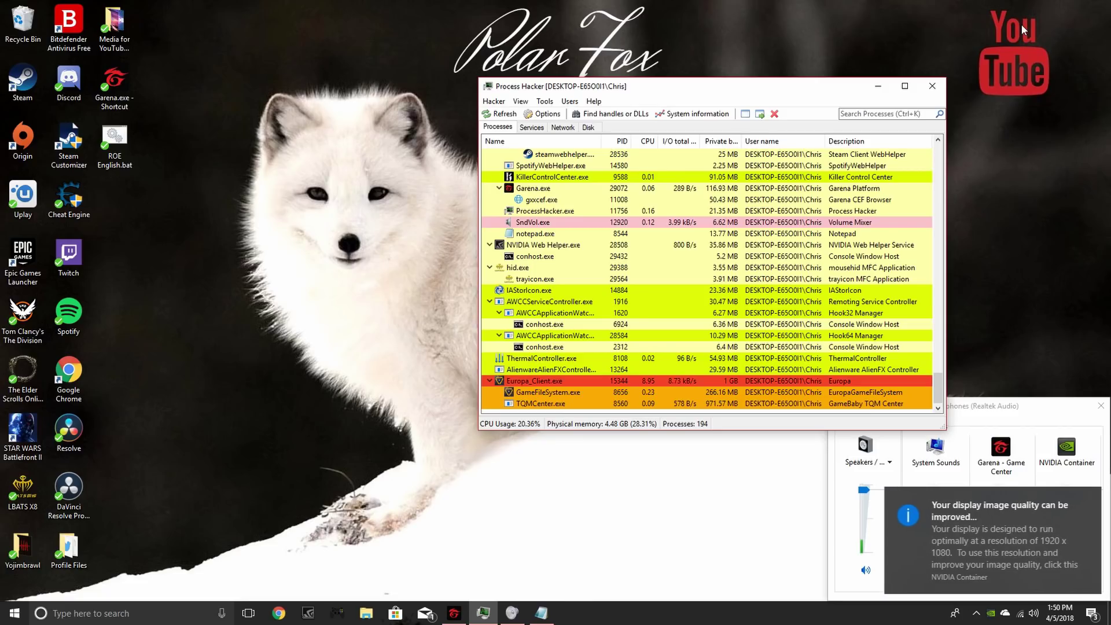
{"action": "key", "text": "super+Up"}
{"action": "left_click", "coordinate": [1105, 6]}
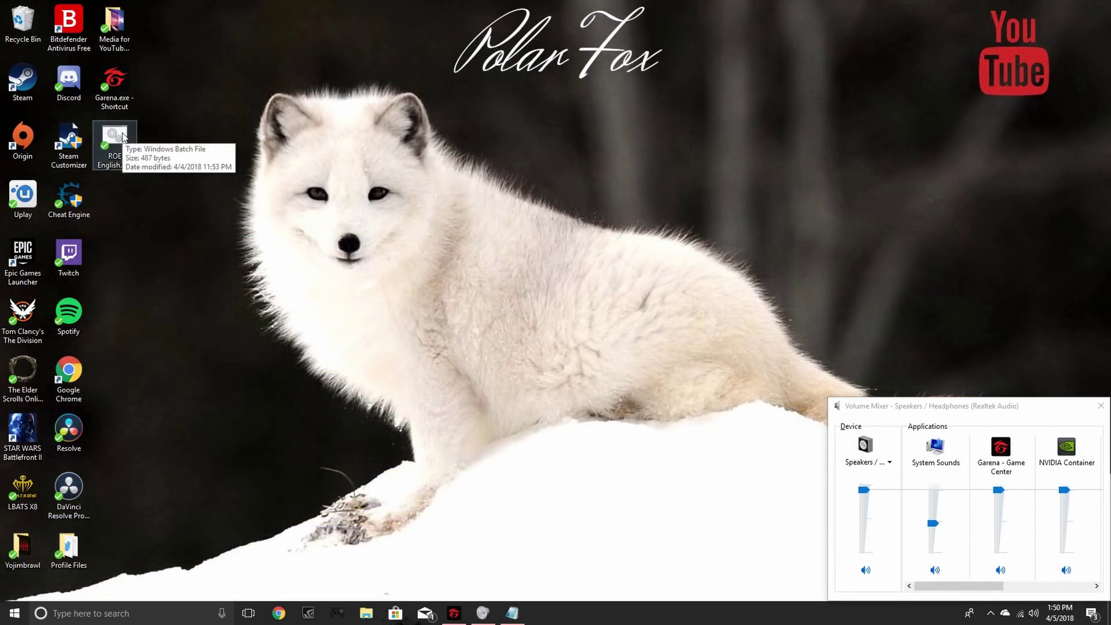
Run the ROE English.bat batch file from the desktop.
{"action": "double_click", "coordinate": [113, 154]}
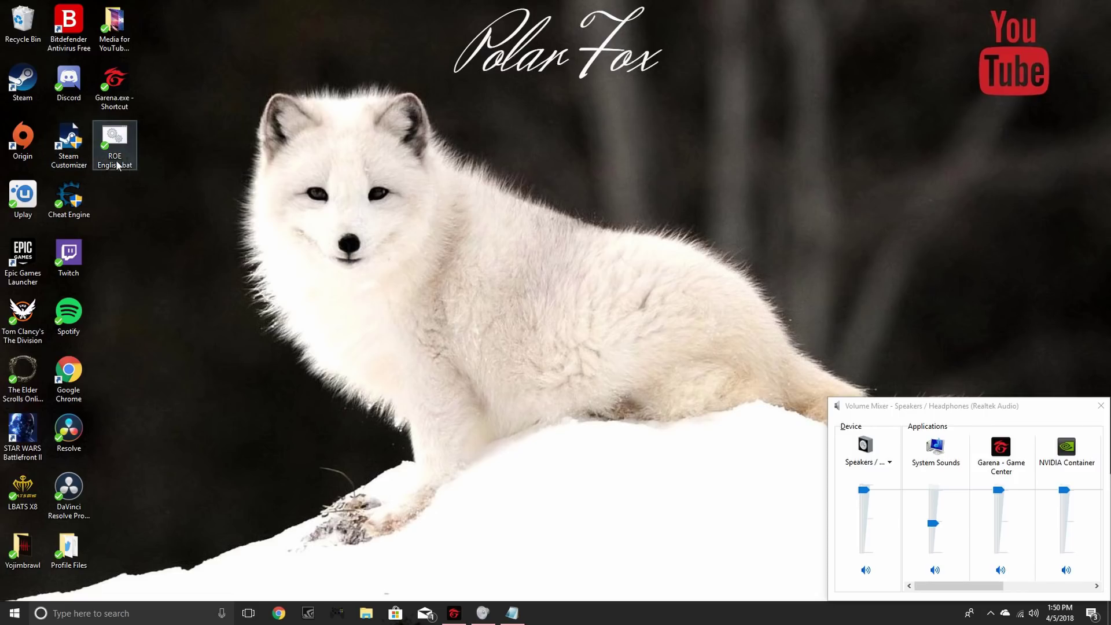